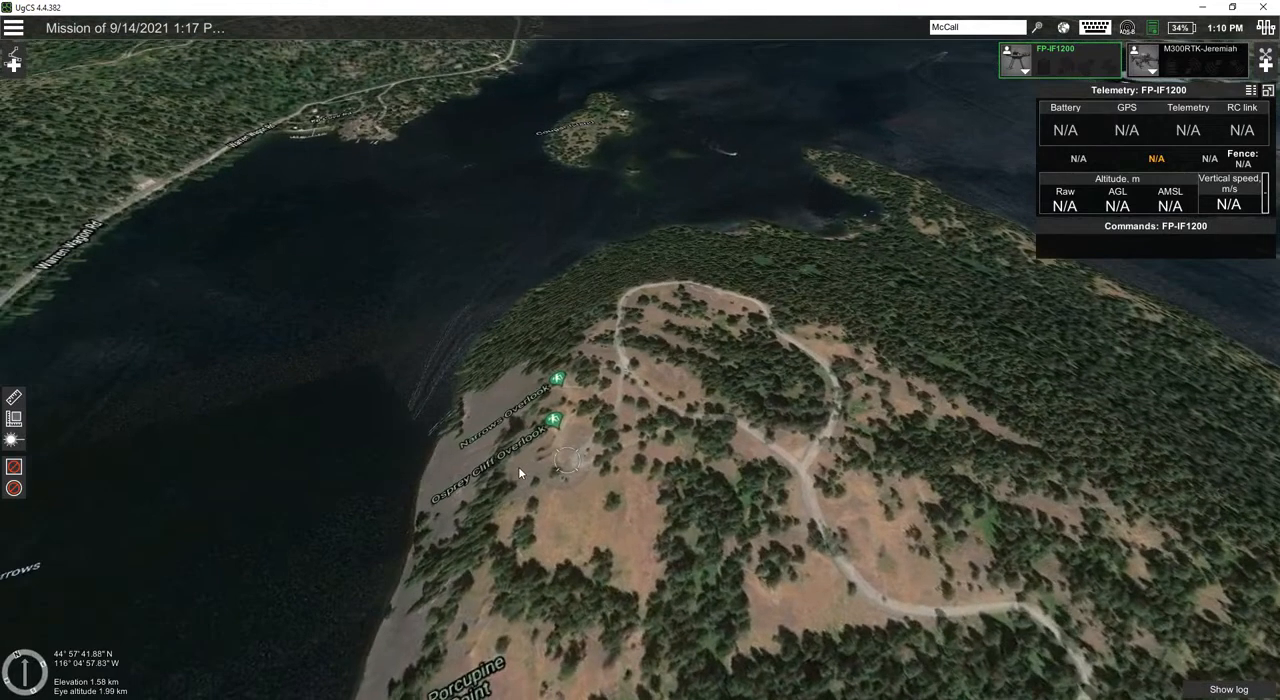
Step: Start a new route from scratch named "Things and Stuff"
{"action": "scroll", "coordinate": [650, 392], "scroll_direction": "up", "scroll_amount": 2}
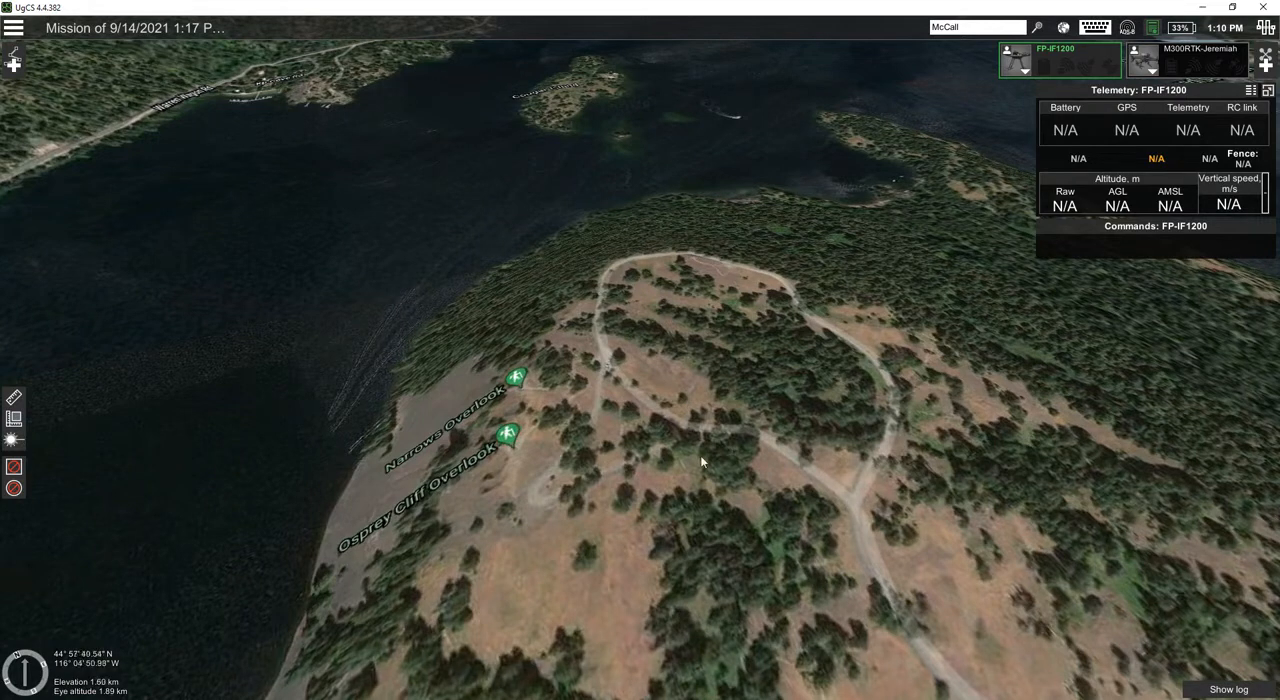
{"action": "mouse_move", "coordinate": [648, 435]}
{"action": "right_mouse_down"}
{"action": "mouse_move", "coordinate": [771, 415]}
{"action": "mouse_move", "coordinate": [660, 437]}
{"action": "mouse_move", "coordinate": [646, 427]}
{"action": "right_mouse_up"}
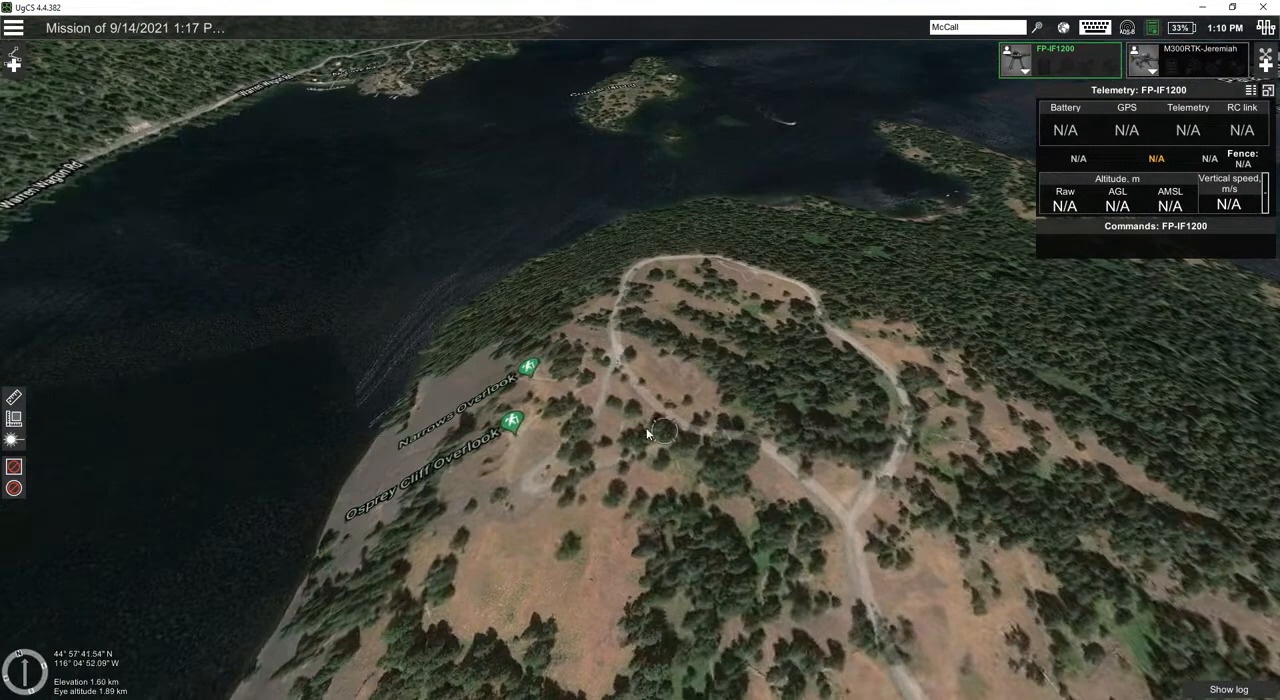
{"action": "left_click", "coordinate": [14, 66]}
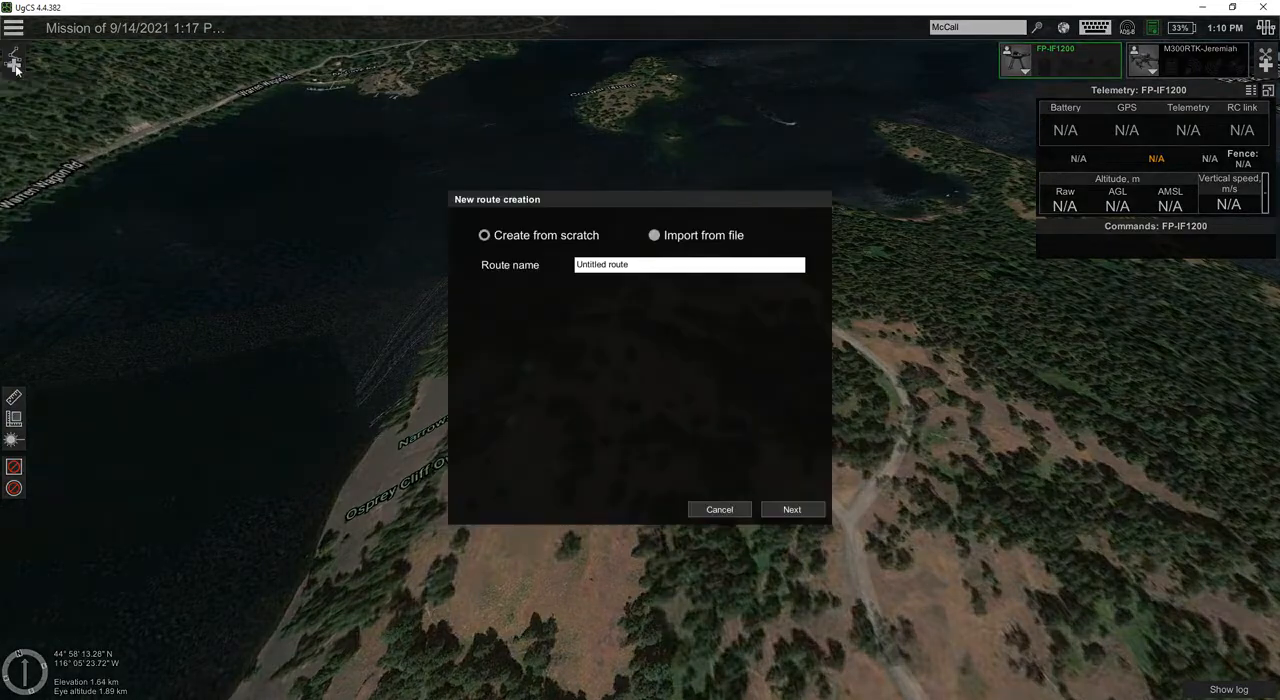
{"action": "left_click_drag", "start_coordinate": [664, 267], "coordinate": [535, 266]}
{"action": "type", "text": "Things and Stuff"}
{"action": "left_click", "coordinate": [791, 509]}
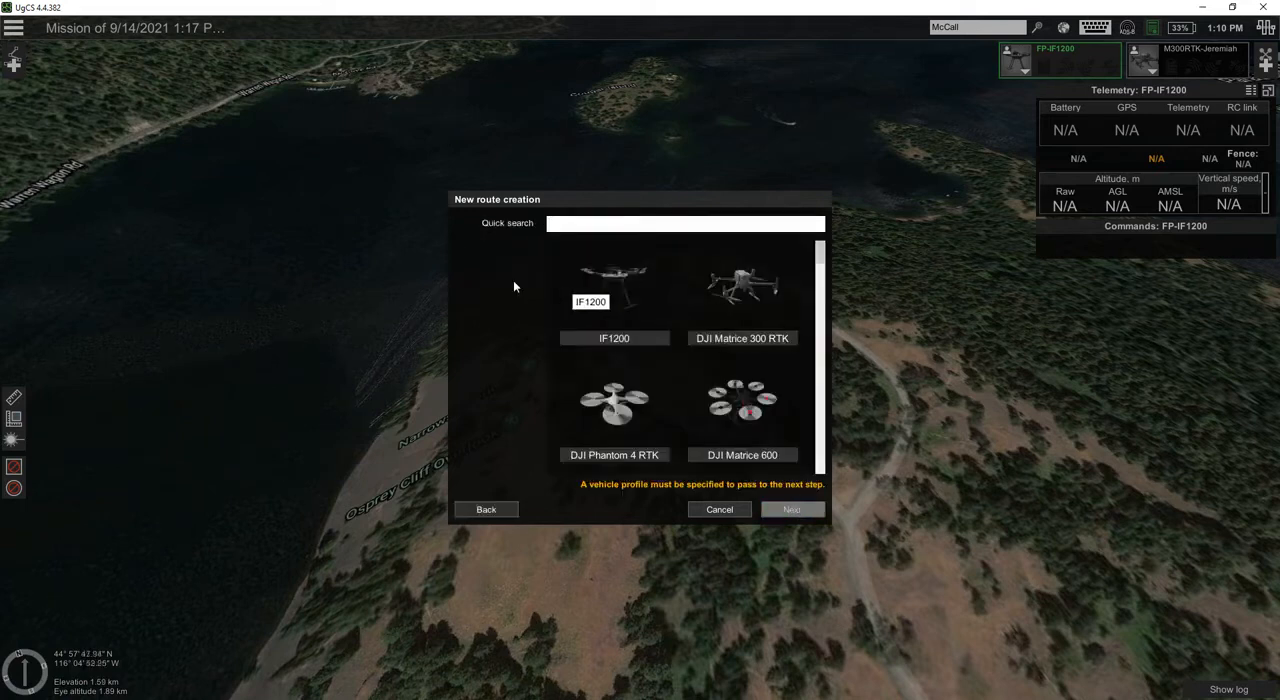
Step: Choose the DJI Matrice 300 RTK profile, keep Home as the action on loss of RC, and create the route
{"action": "left_click", "coordinate": [760, 298]}
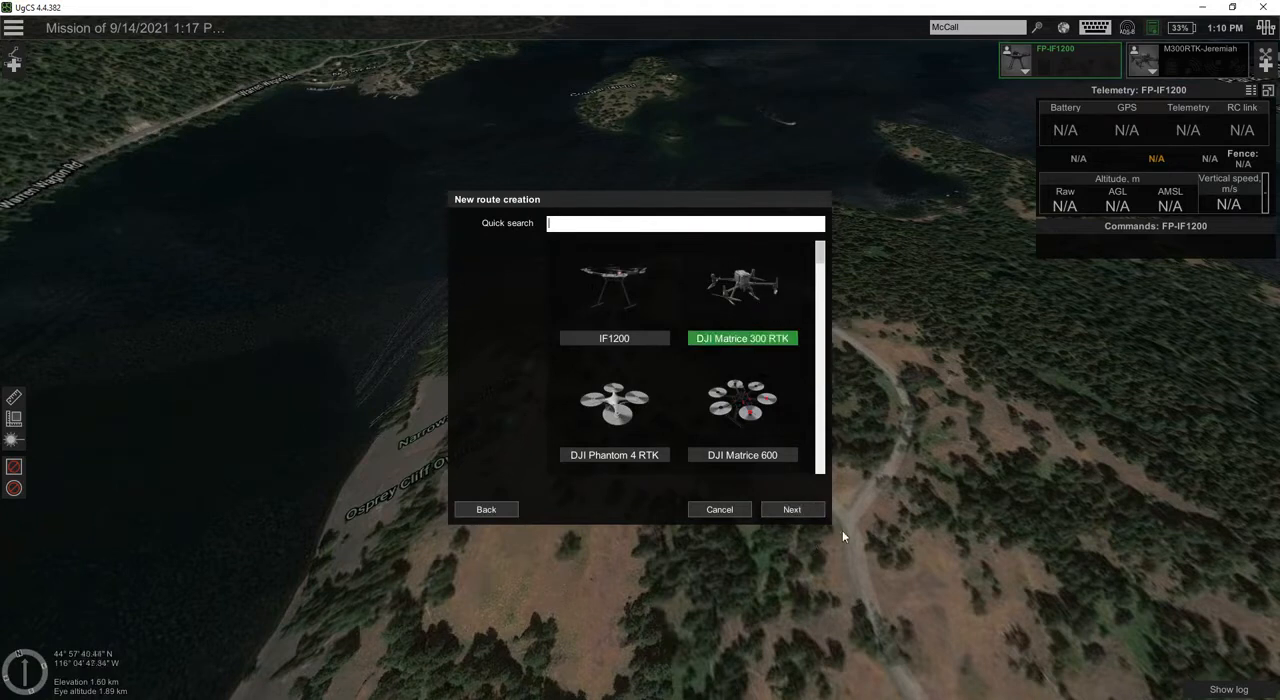
{"action": "left_click", "coordinate": [792, 509]}
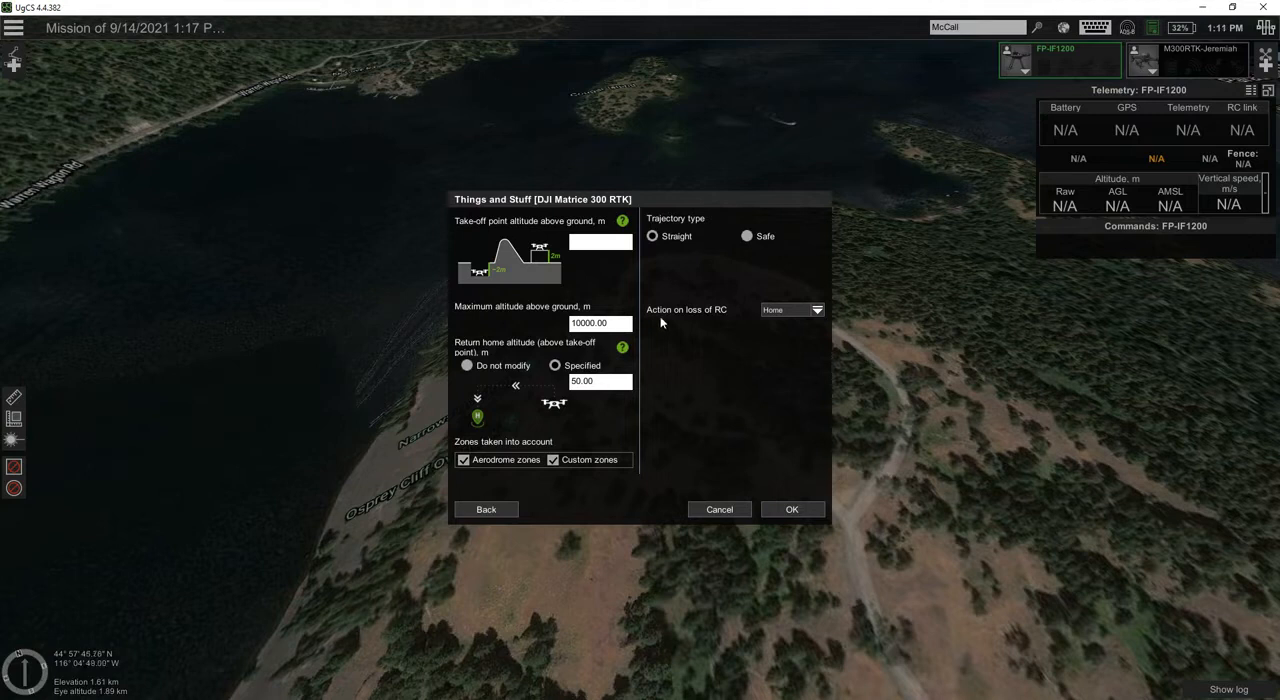
{"action": "left_click", "coordinate": [818, 311]}
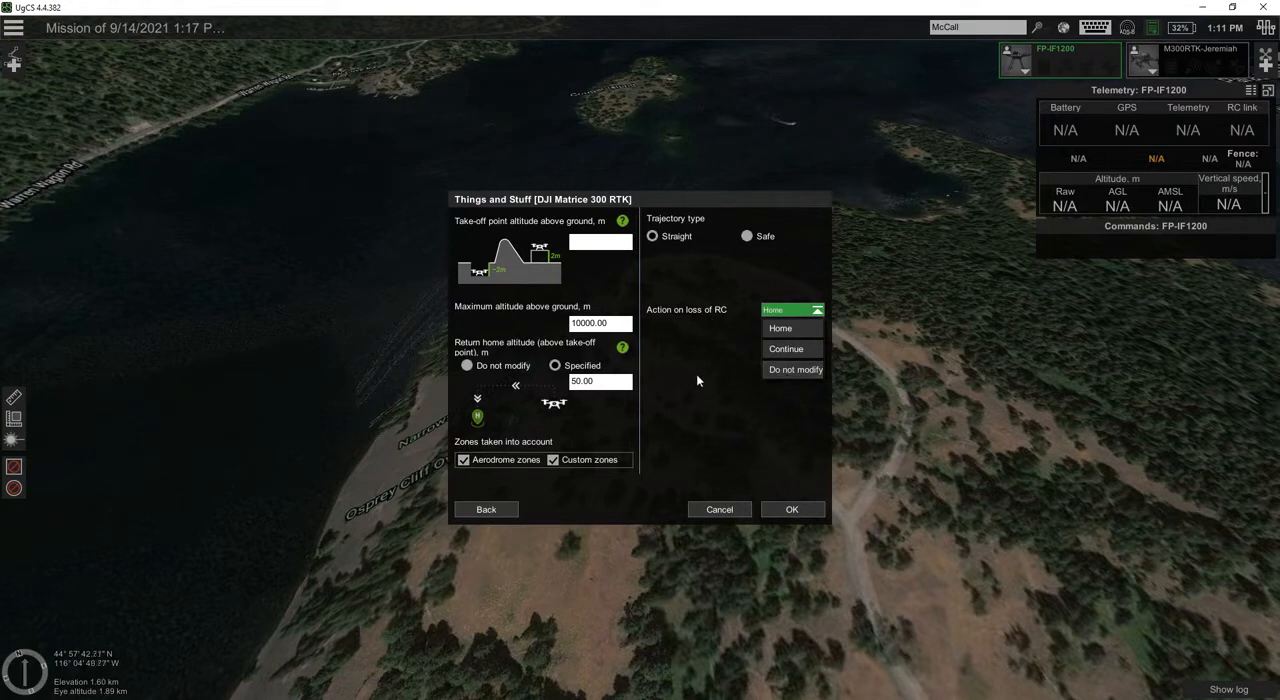
{"action": "left_click", "coordinate": [792, 330]}
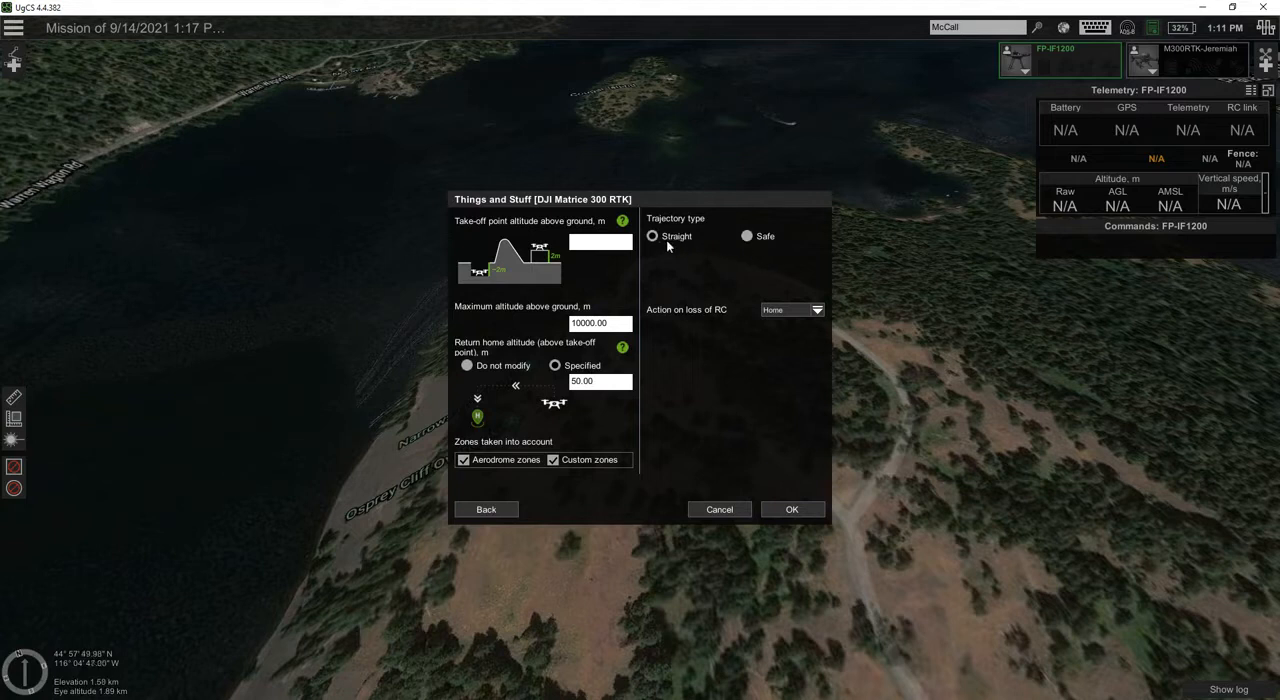
{"action": "left_click", "coordinate": [791, 509]}
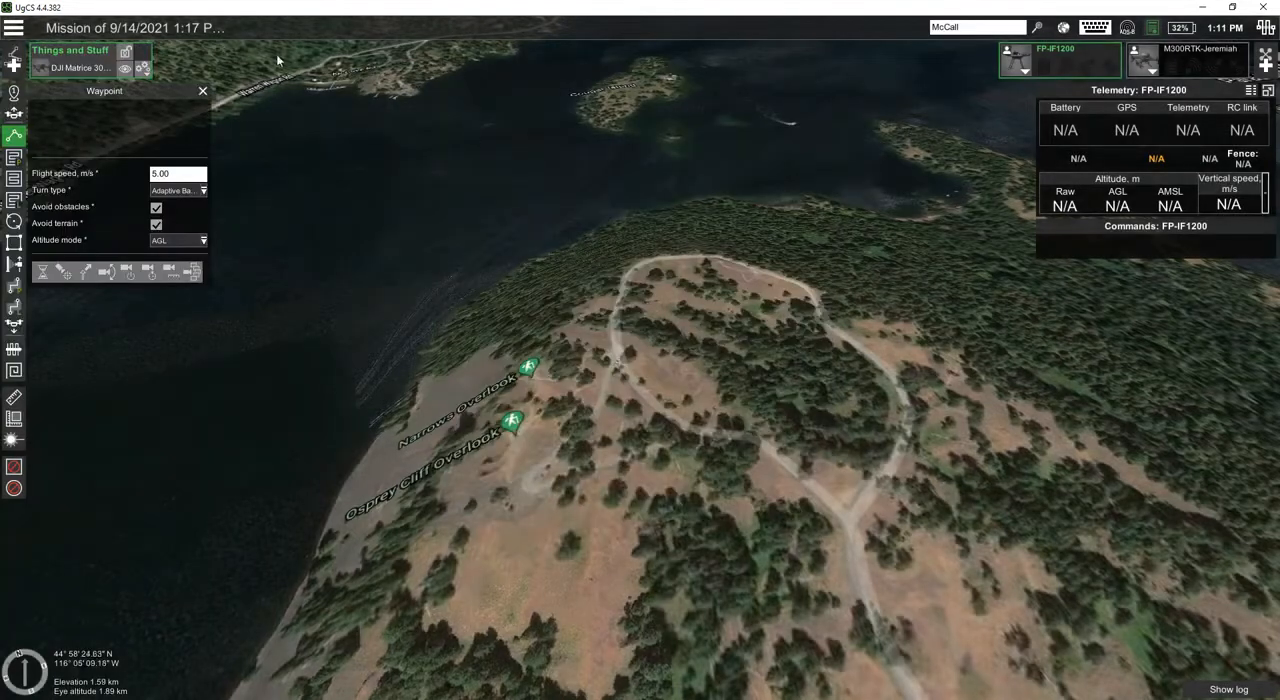
Step: Place a take-off point on the dirt road just north of the junction east of Narrows Overlook, with an AGL altitude of 80 m
{"action": "left_click", "coordinate": [202, 91]}
{"action": "right_click_drag", "start_coordinate": [754, 392], "coordinate": [714, 287]}
{"action": "scroll", "coordinate": [693, 398], "scroll_direction": "down", "scroll_amount": 2}
{"action": "scroll", "coordinate": [693, 400], "scroll_direction": "down", "scroll_amount": 3}
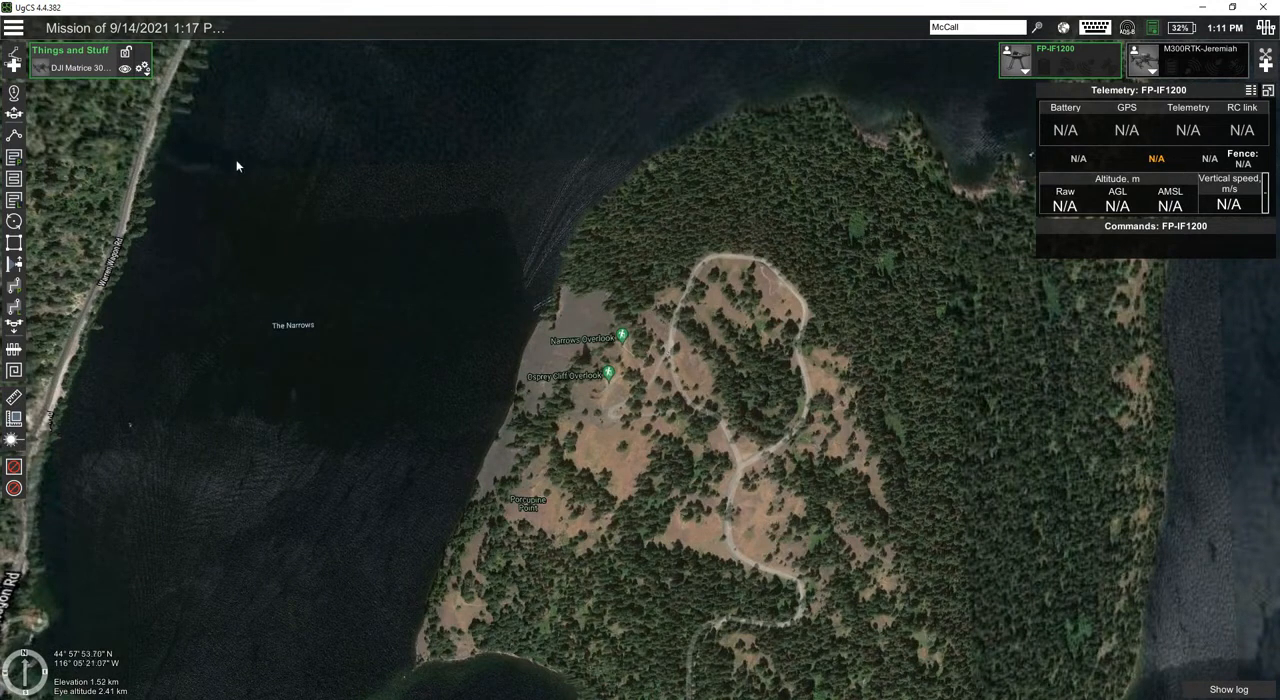
{"action": "scroll", "coordinate": [706, 380], "scroll_direction": "up", "scroll_amount": 2}
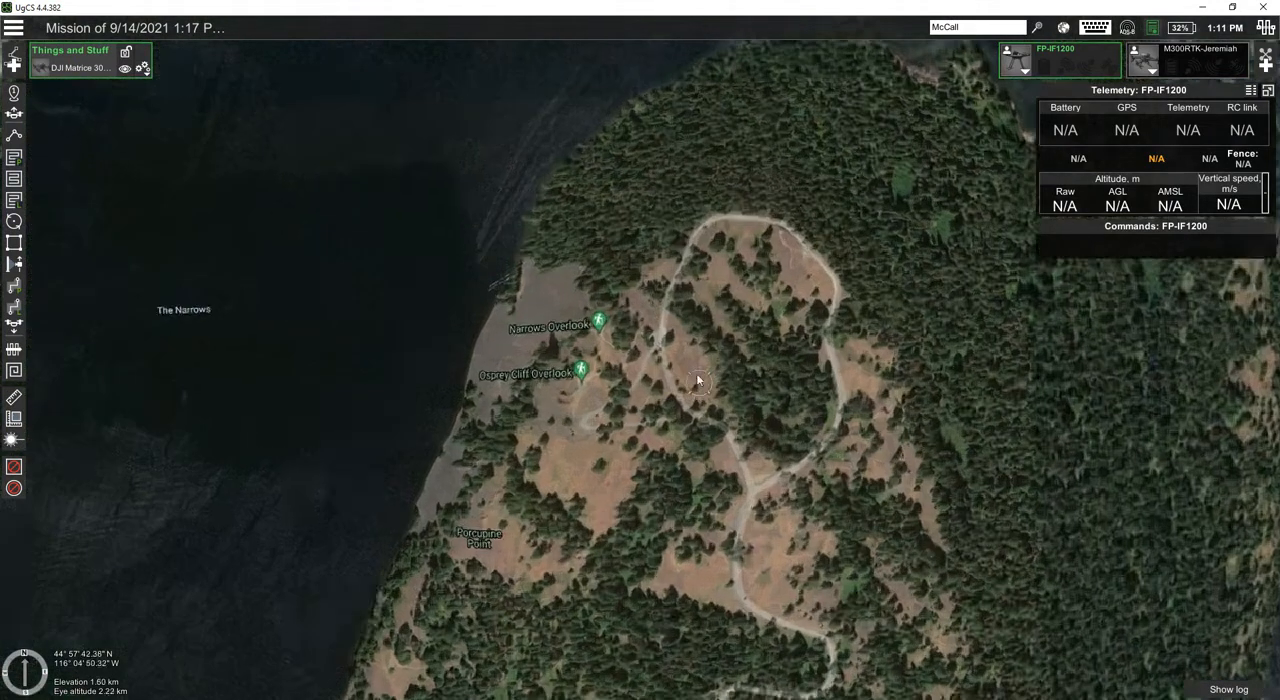
{"action": "scroll", "coordinate": [655, 366], "scroll_direction": "up", "scroll_amount": 2}
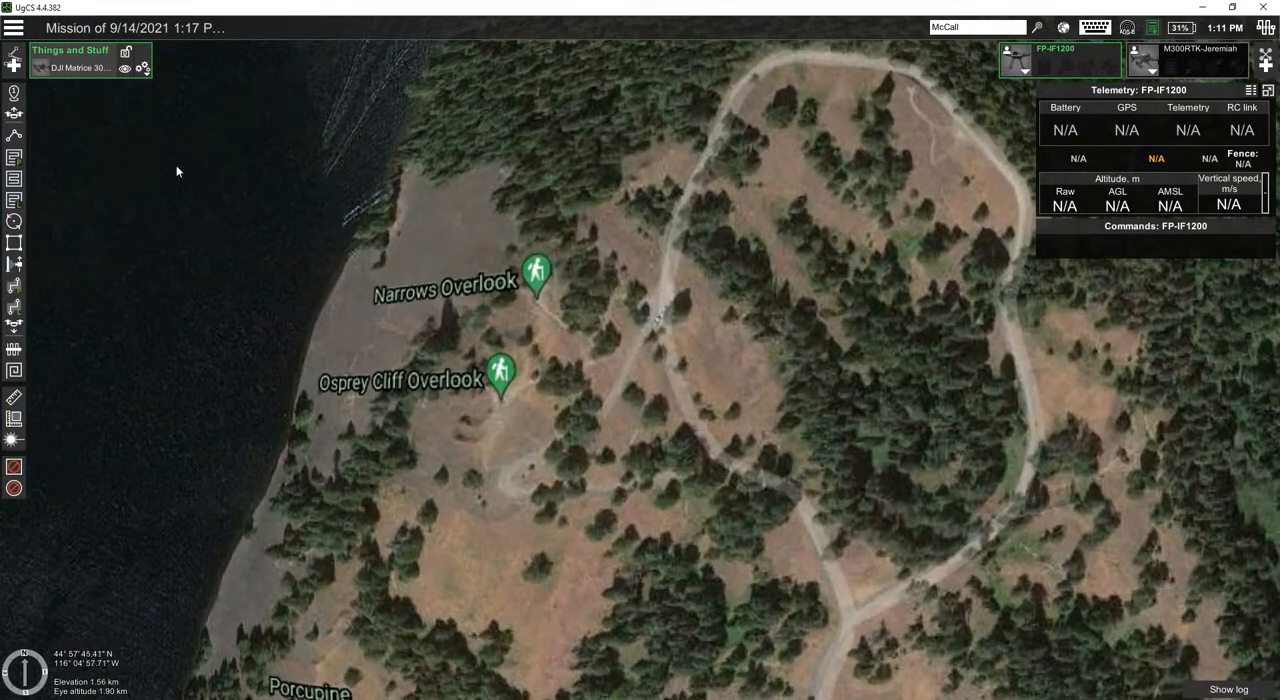
{"action": "left_click", "coordinate": [14, 114]}
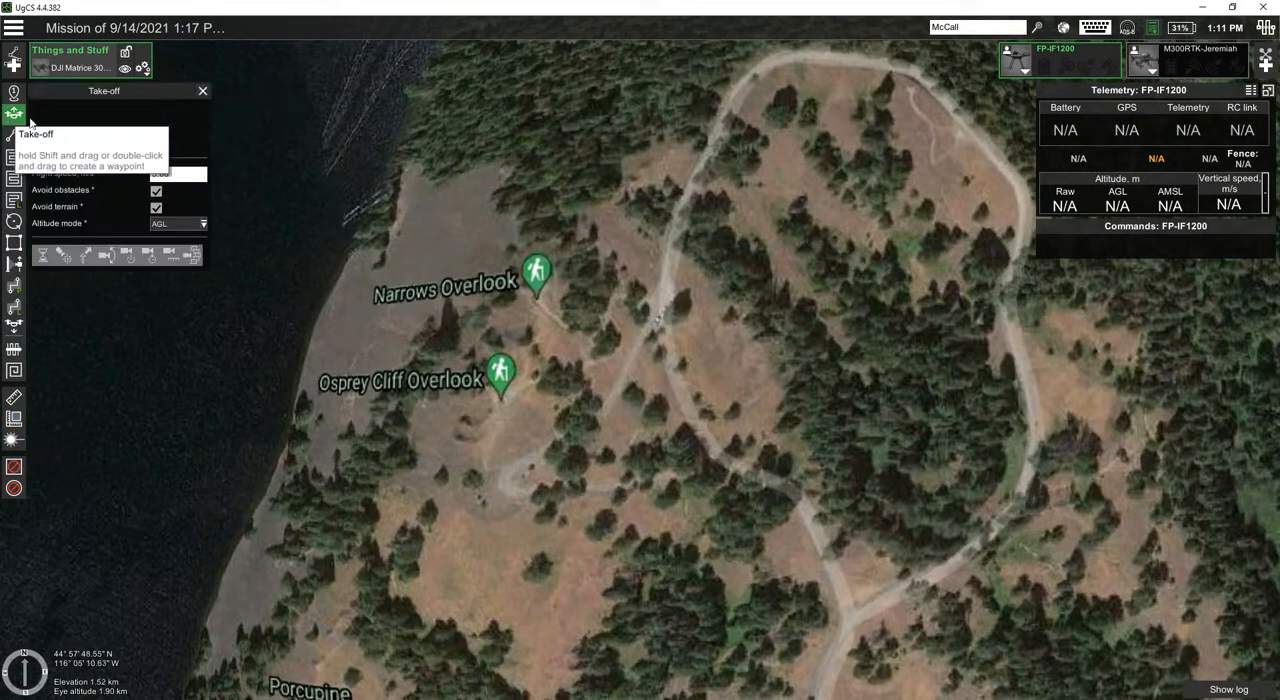
{"action": "left_click", "coordinate": [660, 280]}
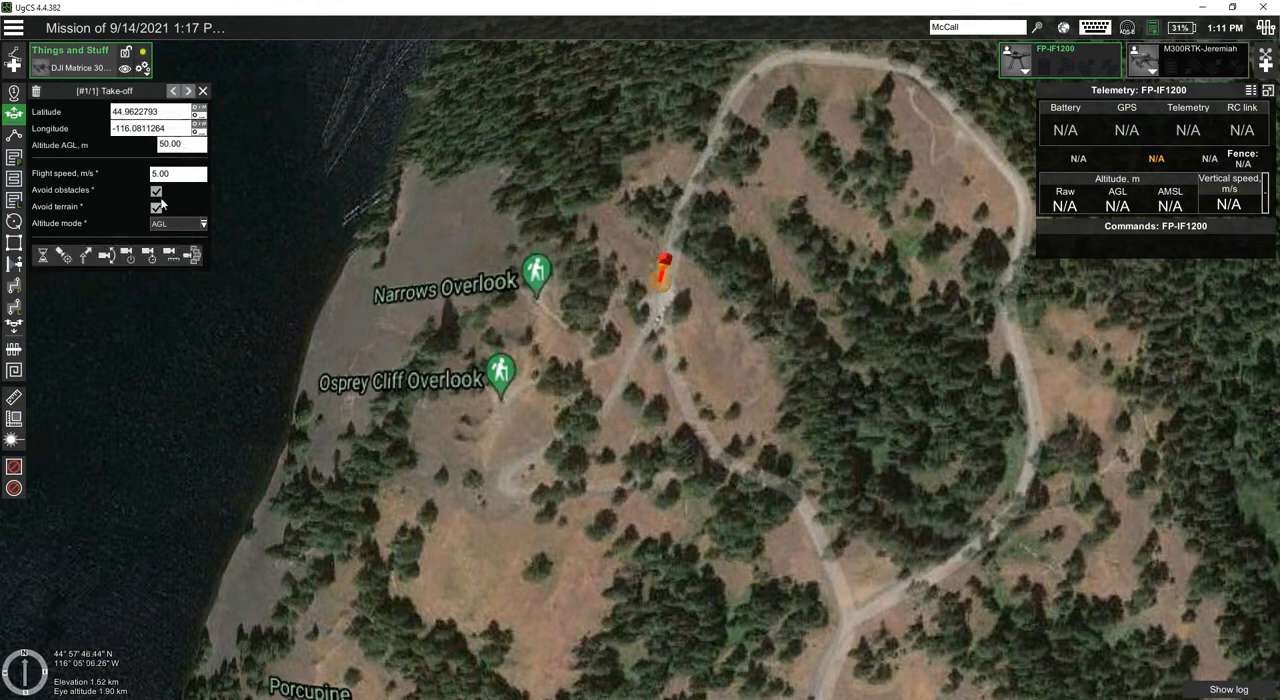
{"action": "left_click", "coordinate": [191, 147]}
{"action": "type", "text": "80"}
{"action": "key", "text": "Return"}
Step: Begin a Lidar area with six boundary points along the shoreline from near Porcupine Point to the peninsula's northern tip
{"action": "left_click", "coordinate": [14, 201]}
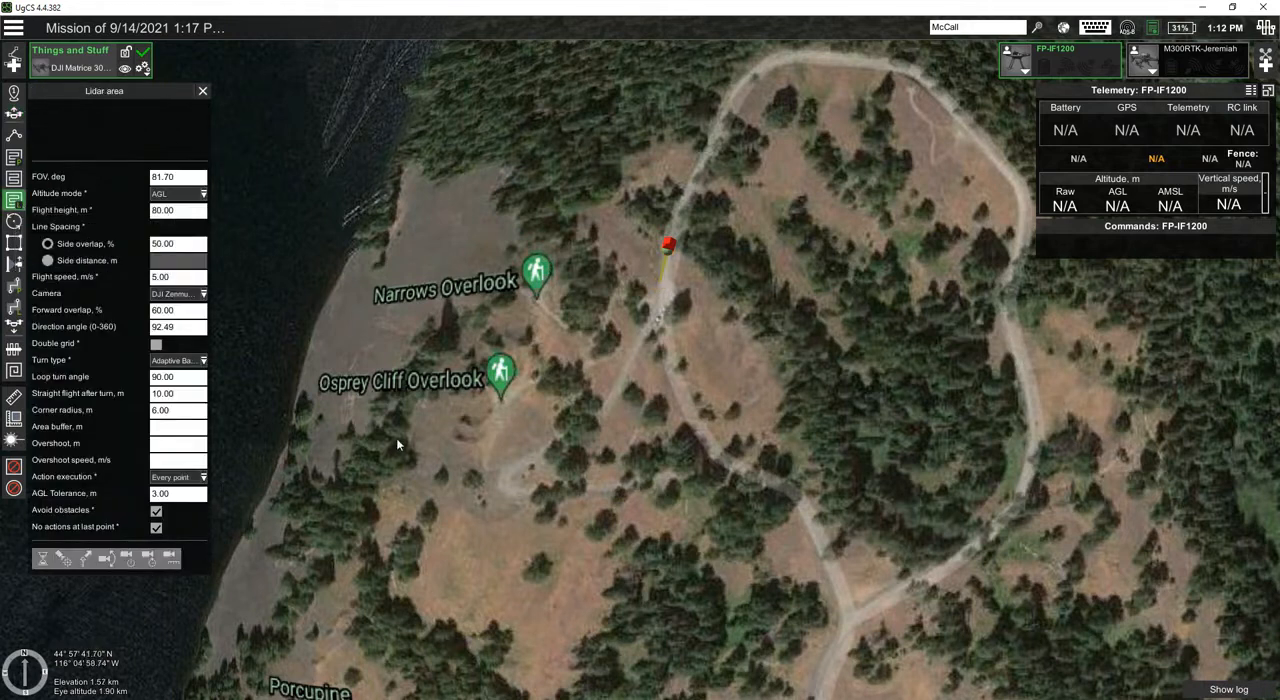
{"action": "scroll", "coordinate": [526, 466], "scroll_direction": "down", "scroll_amount": 4}
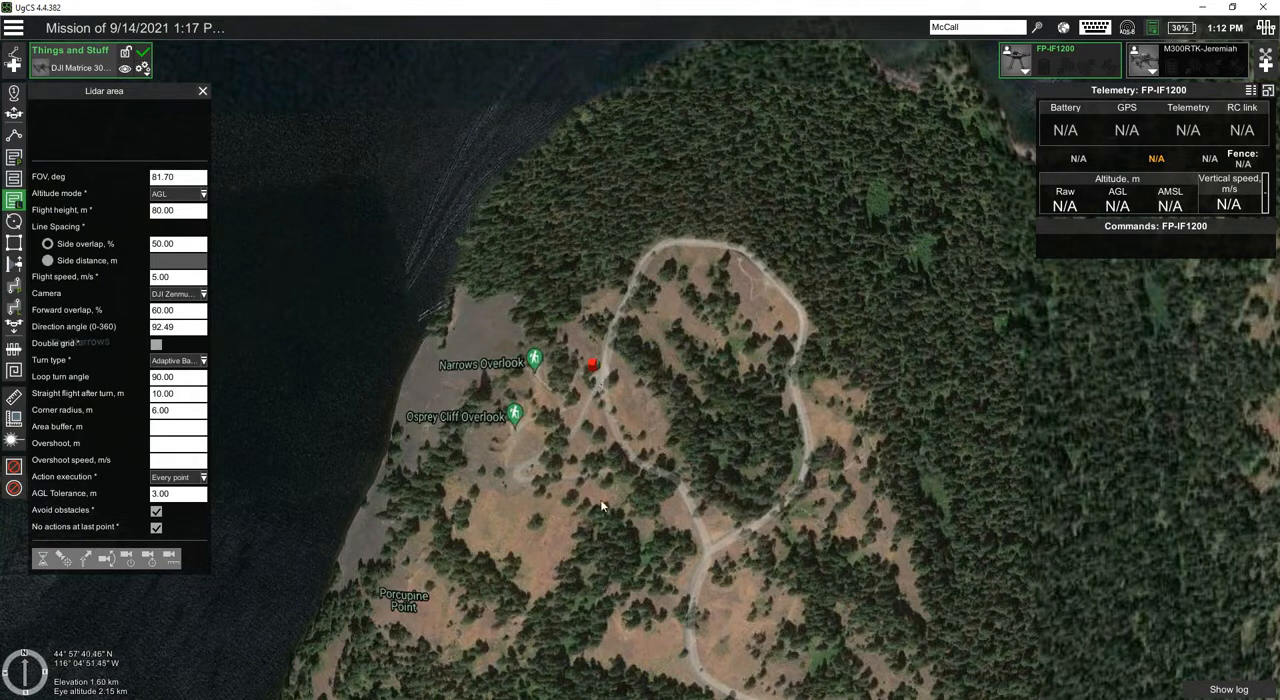
{"action": "left_click", "coordinate": [366, 484]}
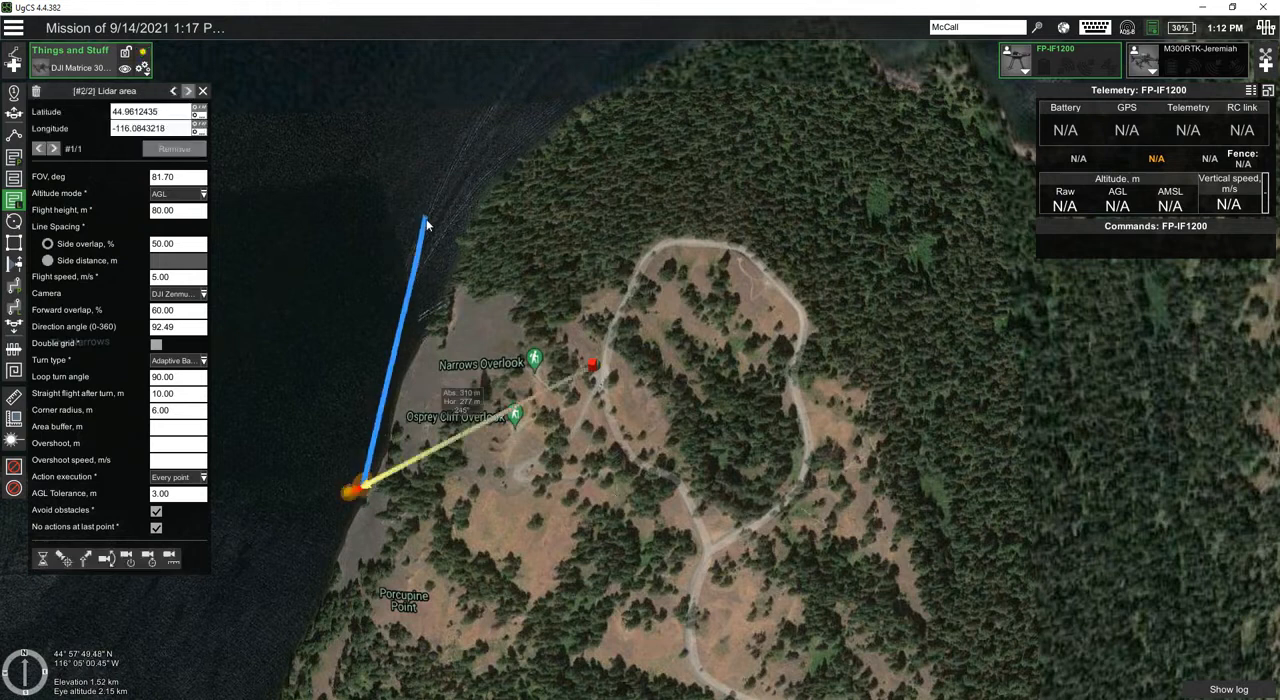
{"action": "left_click", "coordinate": [405, 292]}
{"action": "left_click", "coordinate": [500, 122]}
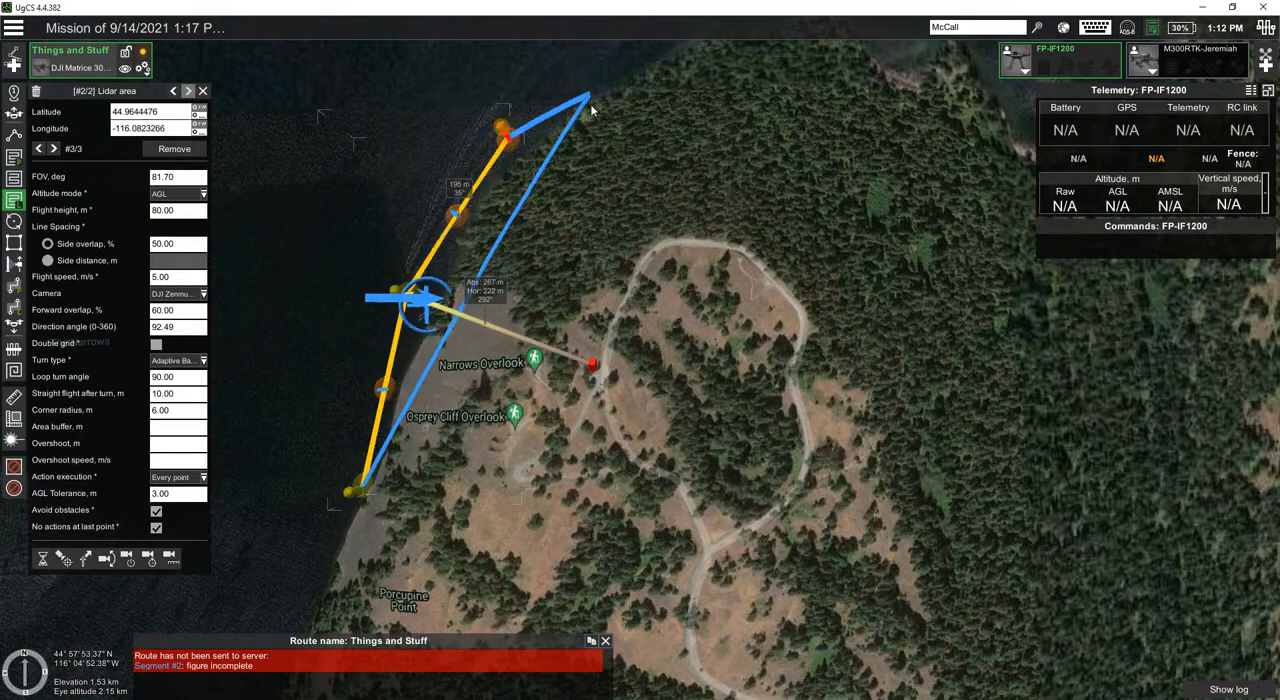
{"action": "scroll", "coordinate": [570, 210], "scroll_direction": "down", "scroll_amount": 2}
{"action": "left_click", "coordinate": [622, 79]}
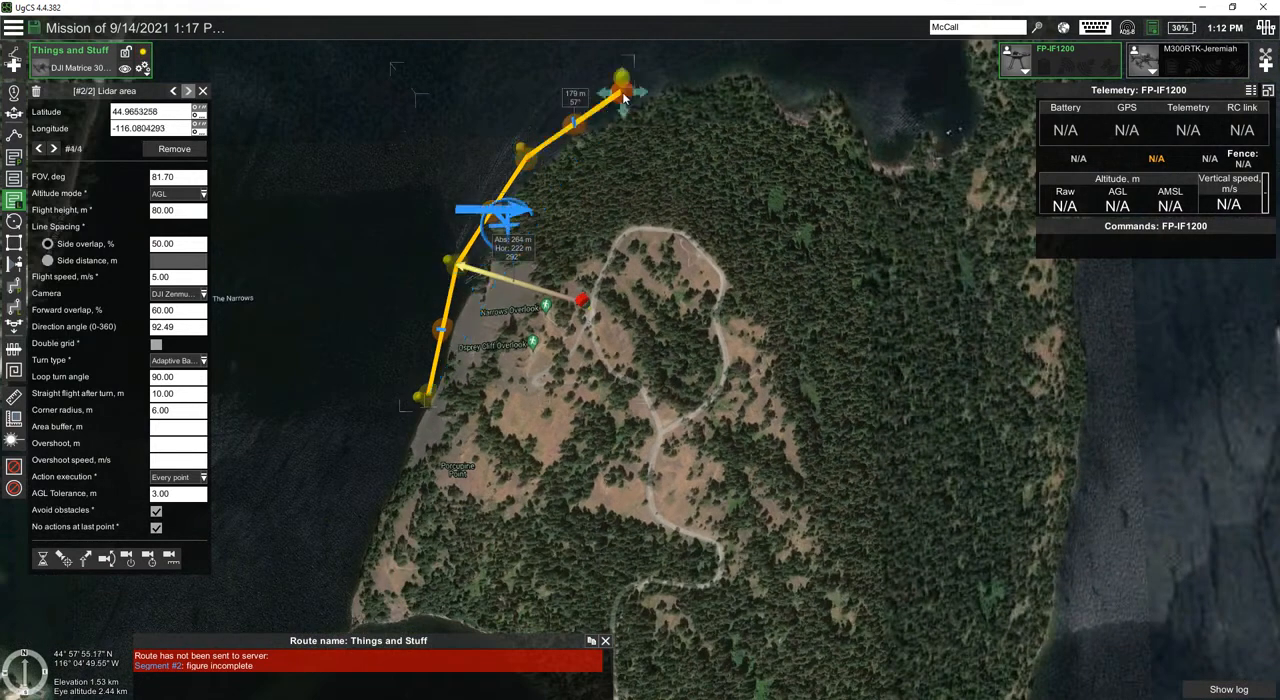
{"action": "left_click", "coordinate": [710, 50]}
{"action": "left_click", "coordinate": [754, 48]}
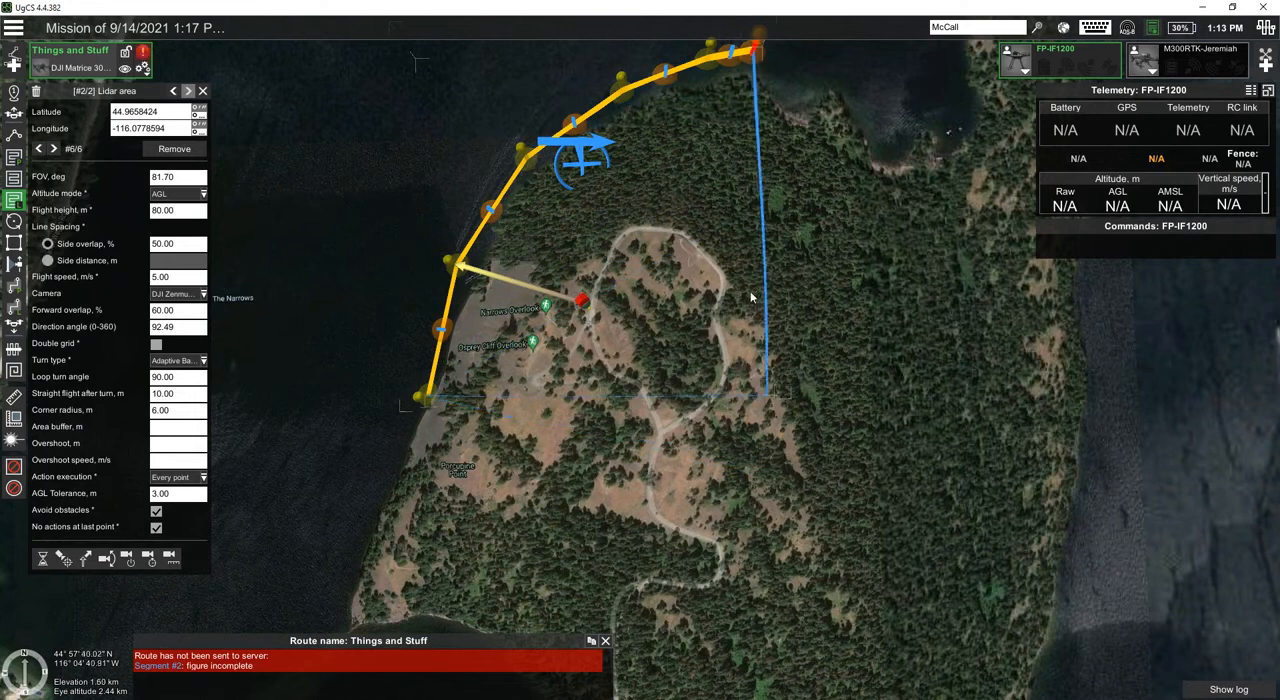
Step: Complete the Lidar area with four more points, running south through the forest east of the loop road and back west to the shore
{"action": "left_click", "coordinate": [768, 263]}
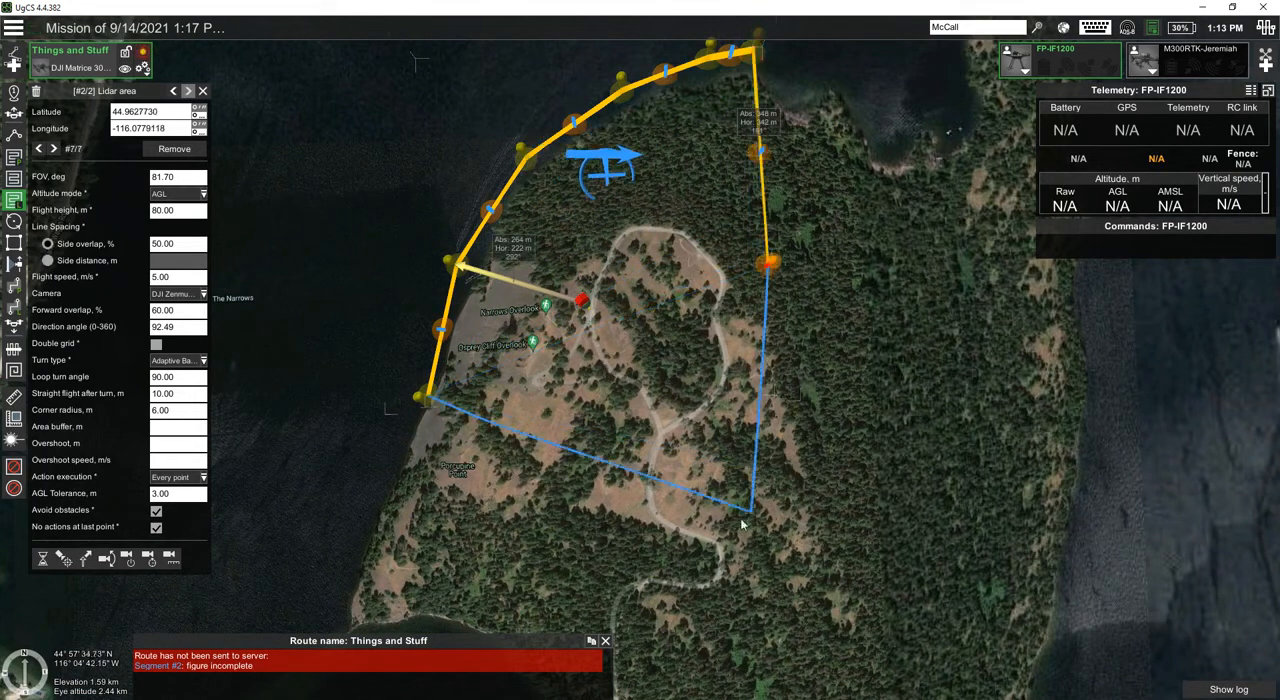
{"action": "left_click", "coordinate": [737, 556]}
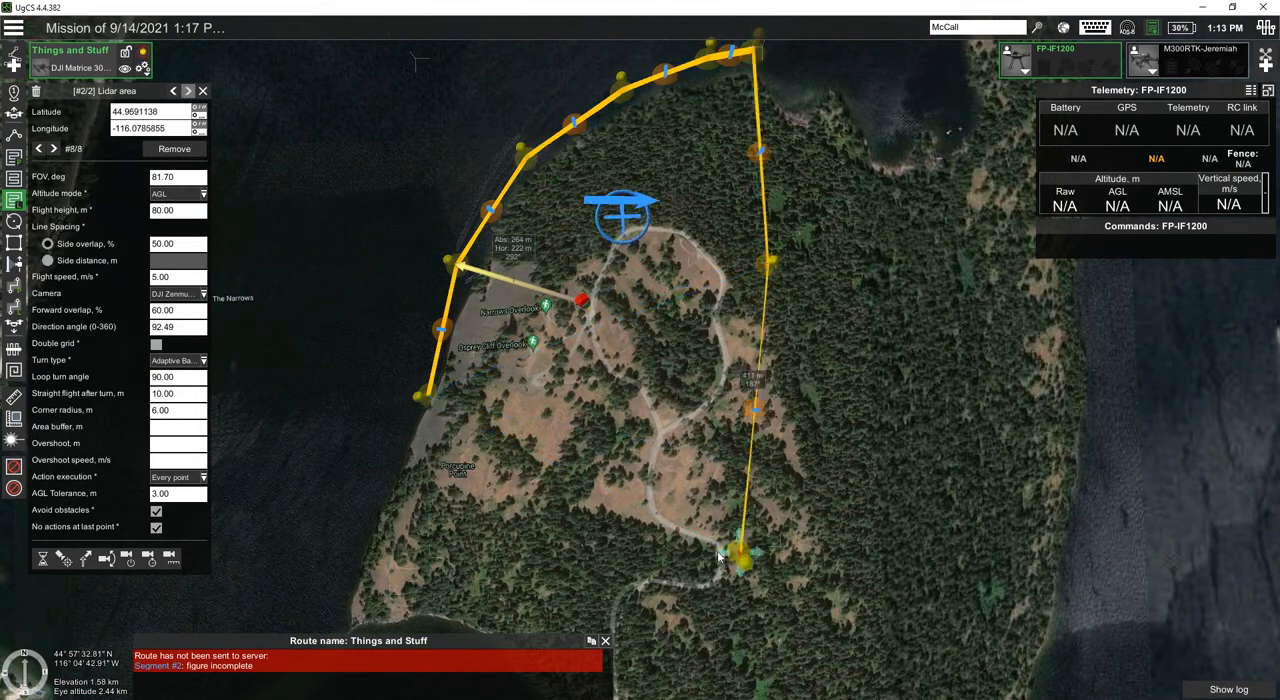
{"action": "left_click", "coordinate": [558, 533]}
{"action": "left_click", "coordinate": [386, 466]}
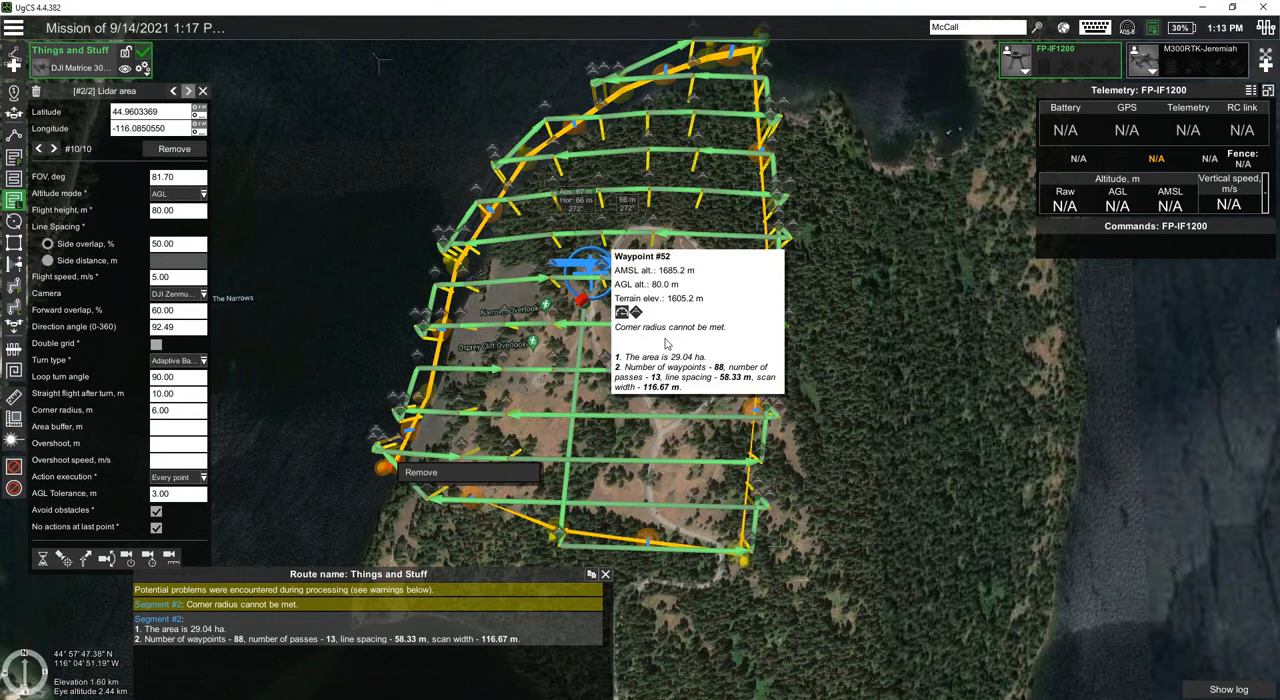
Step: Show the elevation profile of the Things and Stuff route and move its window clear of the survey area
{"action": "left_click", "coordinate": [143, 68]}
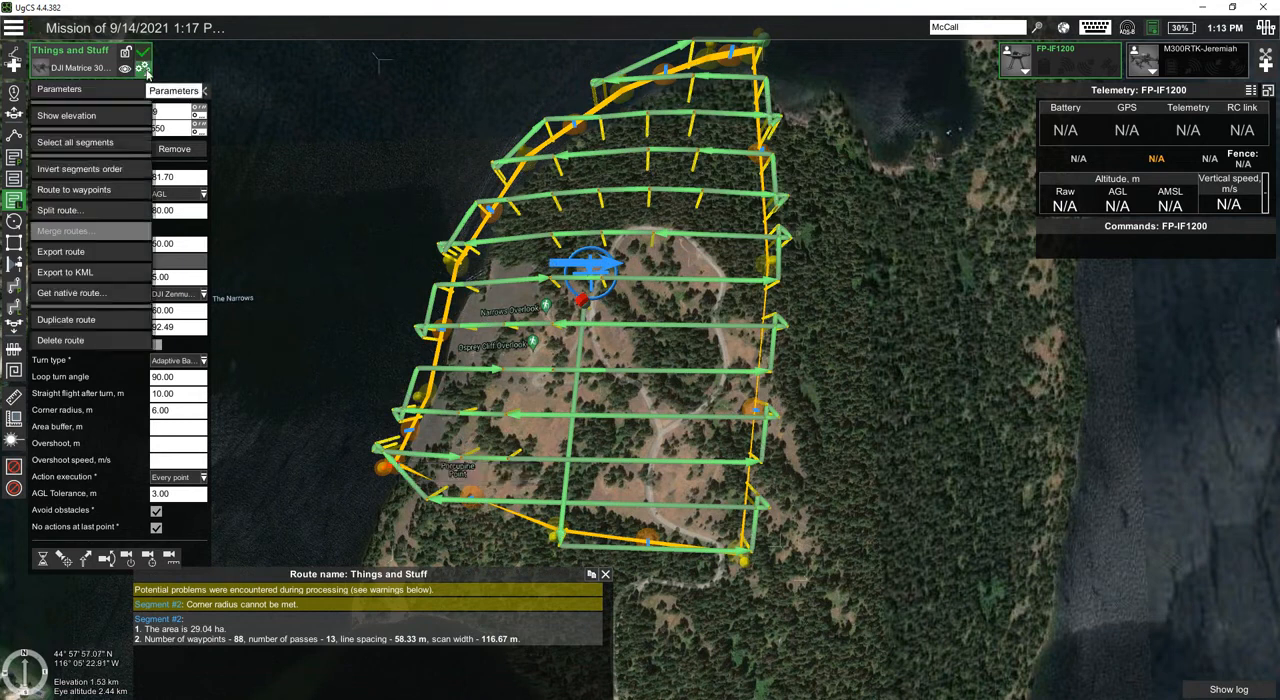
{"action": "left_click", "coordinate": [66, 116]}
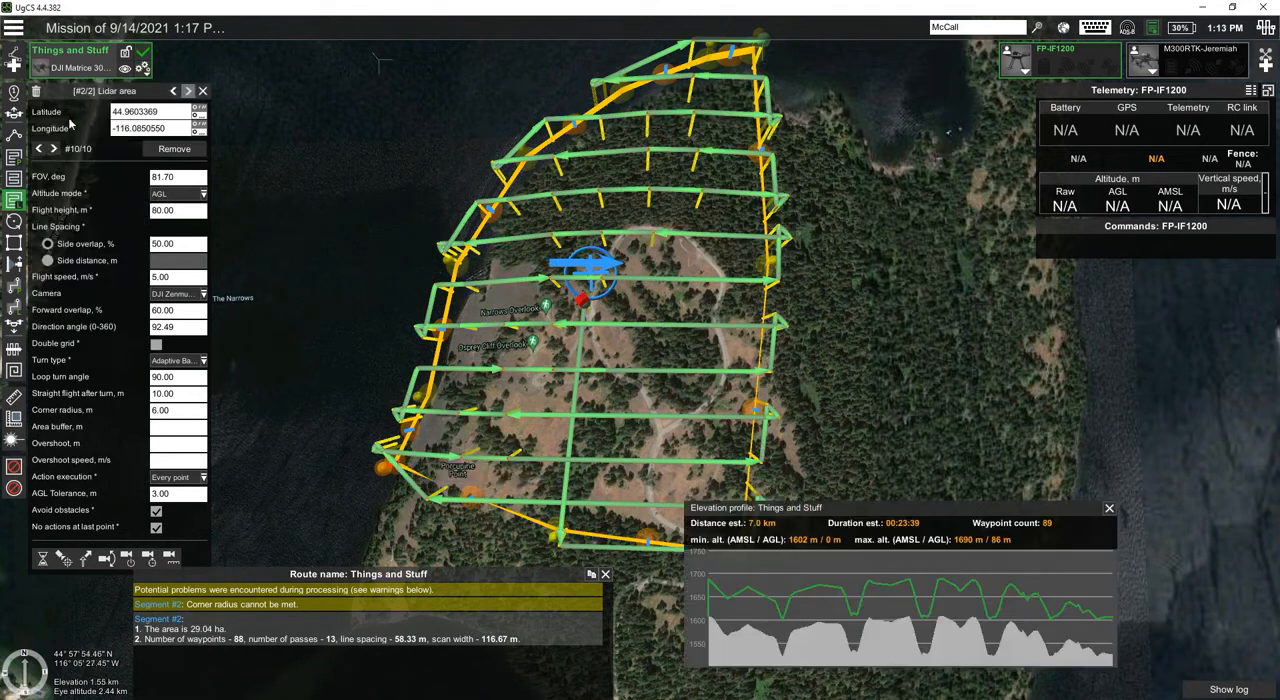
{"action": "left_click_drag", "start_coordinate": [913, 517], "coordinate": [1009, 499]}
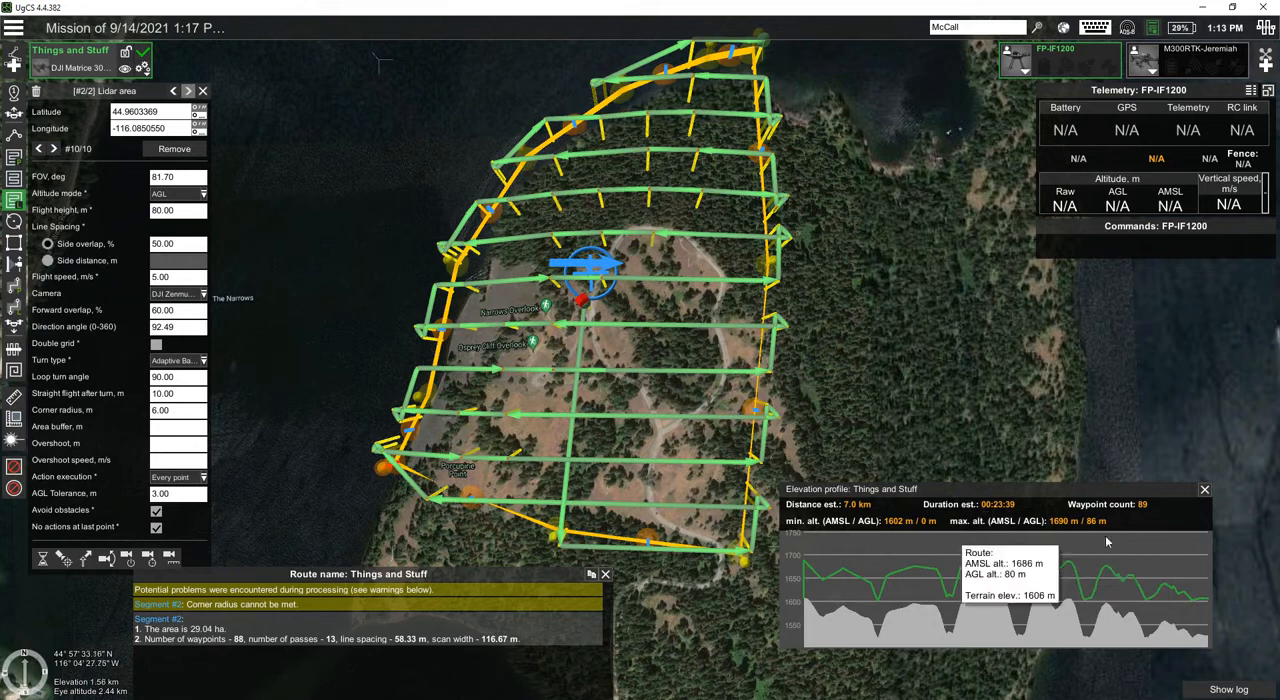
Step: Examine in 3D how the Lidar flight lines follow the terrain and how the take-off point connects to the first pass
{"action": "right_click_drag", "start_coordinate": [562, 469], "coordinate": [575, 594]}
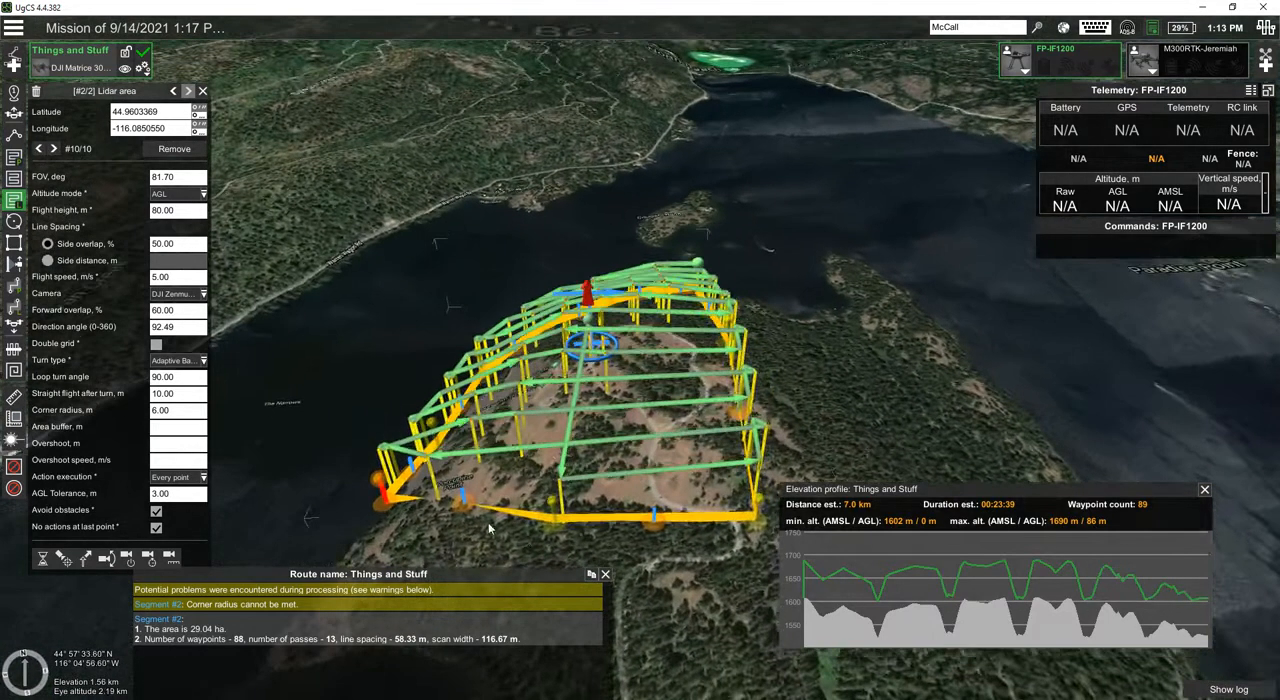
{"action": "scroll", "coordinate": [489, 526], "scroll_direction": "up", "scroll_amount": 3}
{"action": "right_click_drag", "start_coordinate": [499, 497], "coordinate": [680, 436]}
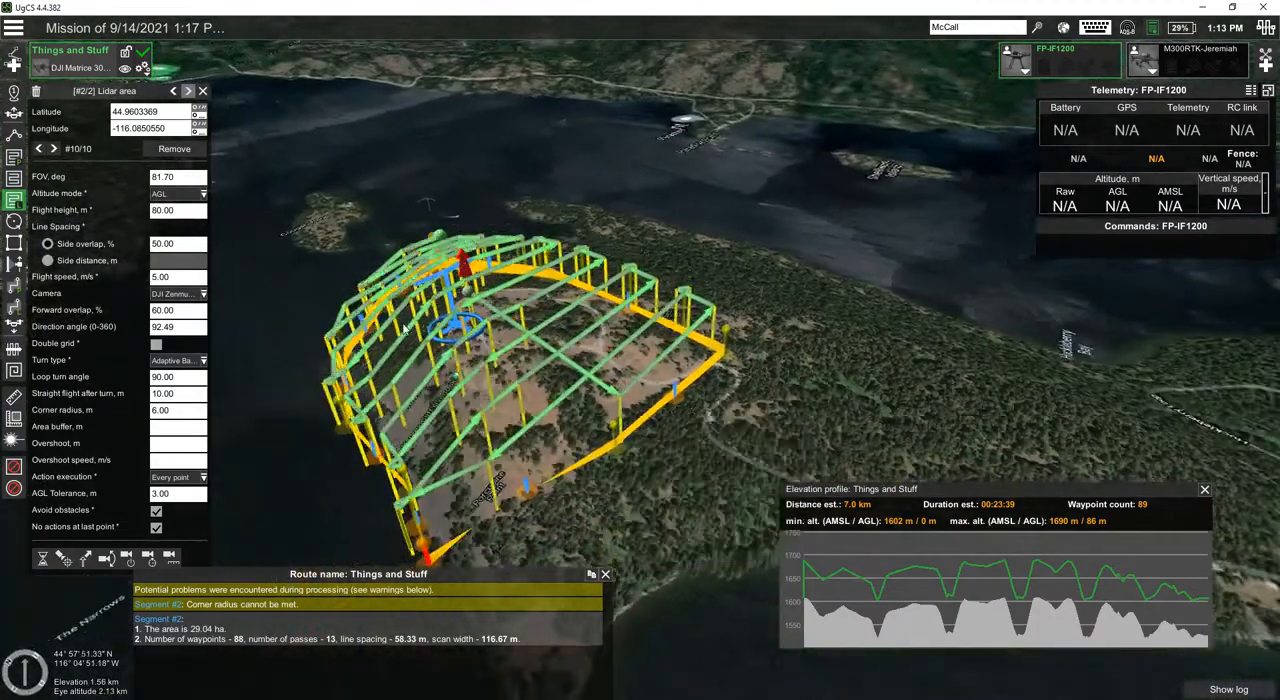
{"action": "scroll", "coordinate": [520, 380], "scroll_direction": "up", "scroll_amount": 5}
{"action": "right_click_drag", "start_coordinate": [595, 402], "coordinate": [652, 432]}
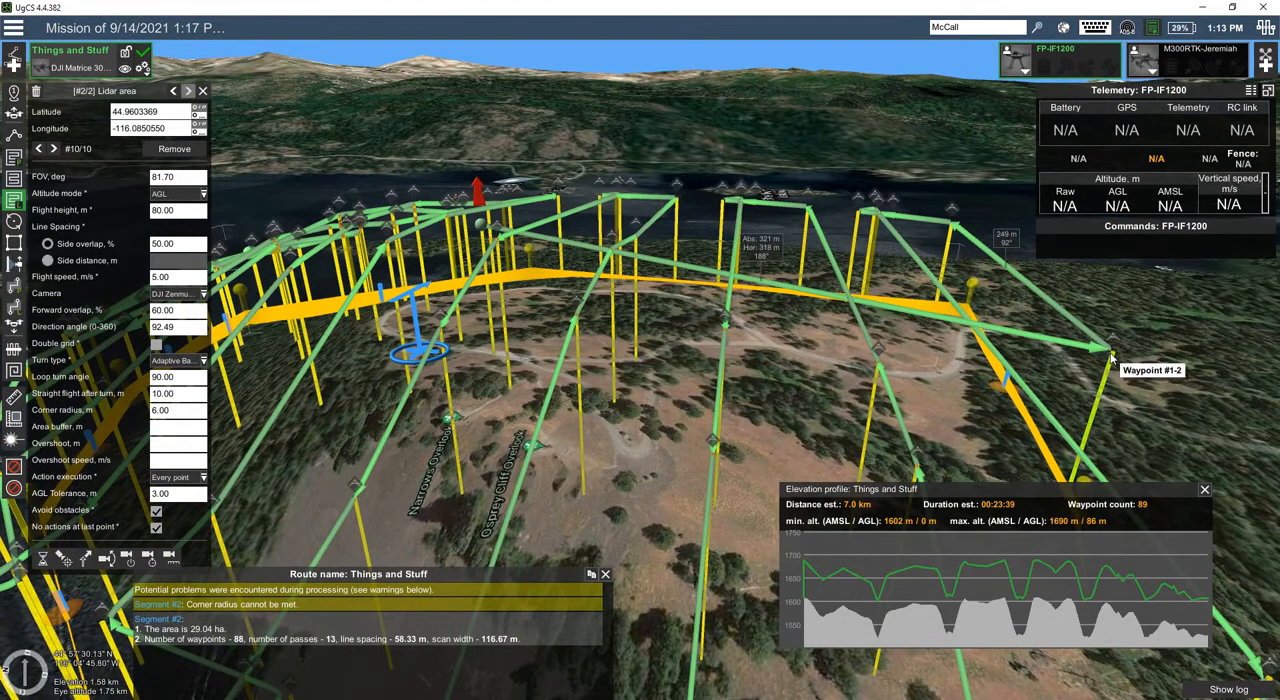
{"action": "right_click_drag", "start_coordinate": [540, 326], "coordinate": [535, 350]}
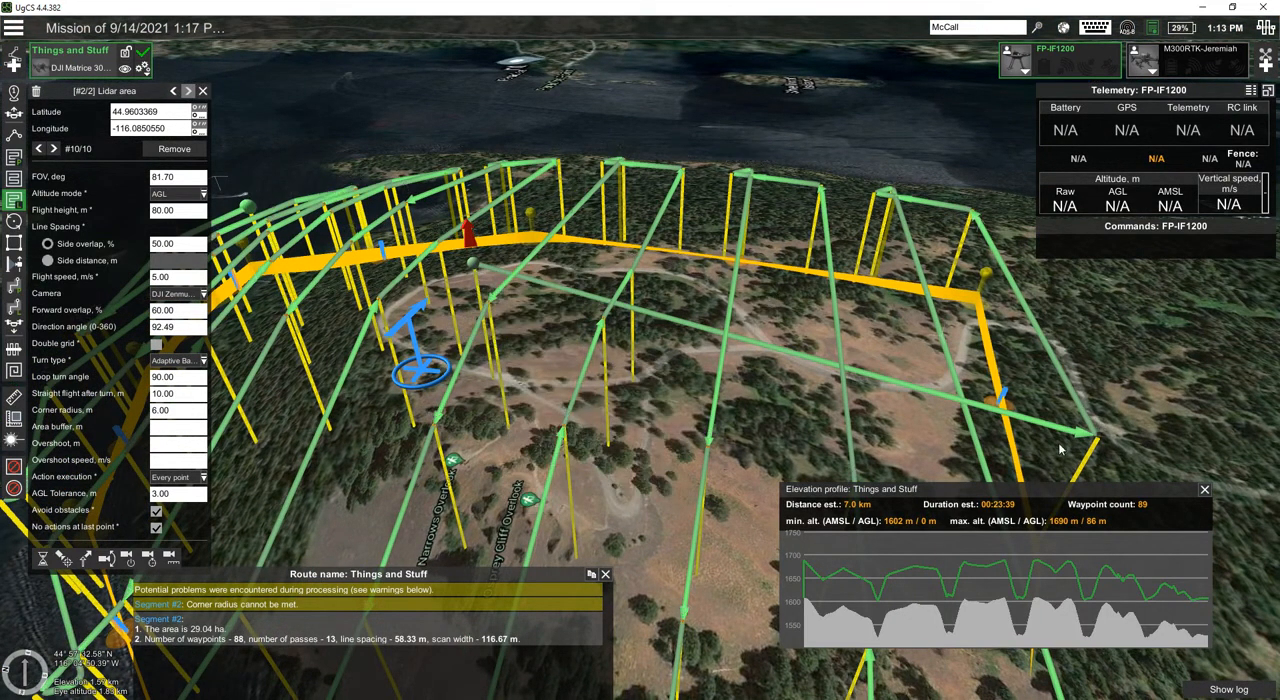
{"action": "right_click_drag", "start_coordinate": [529, 380], "coordinate": [572, 371]}
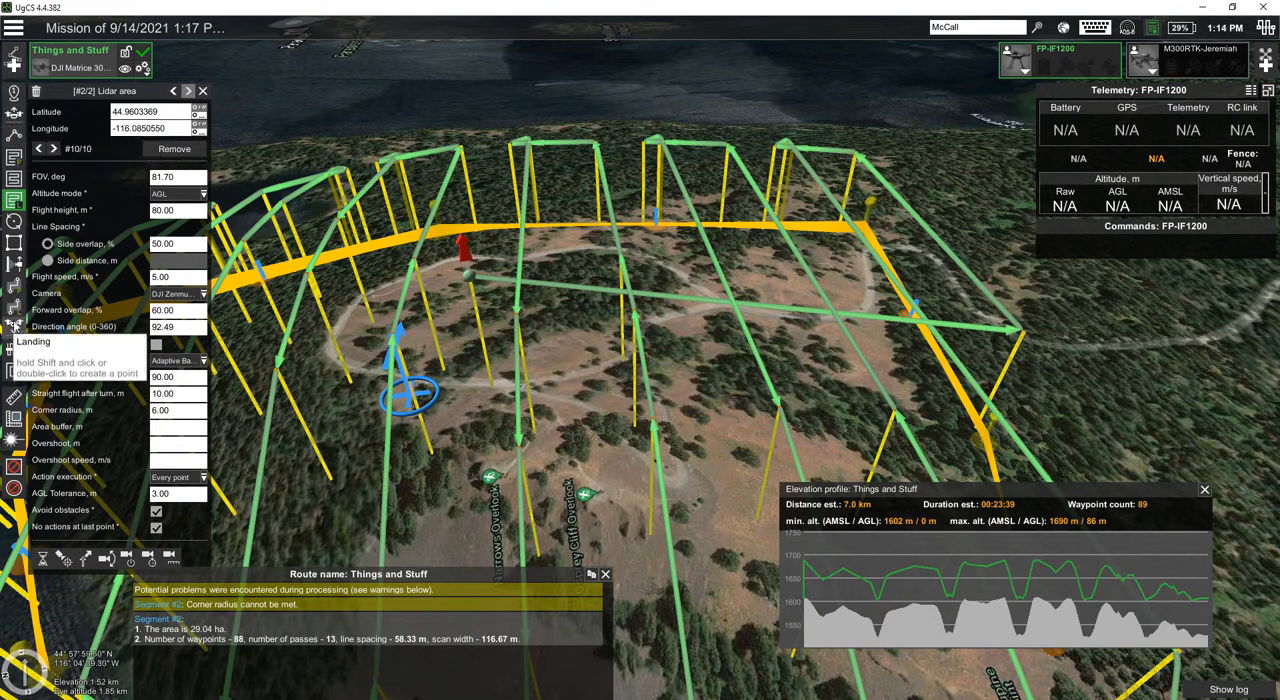
Step: Add a landing point on the ground right beside the take-off point
{"action": "left_click", "coordinate": [15, 326]}
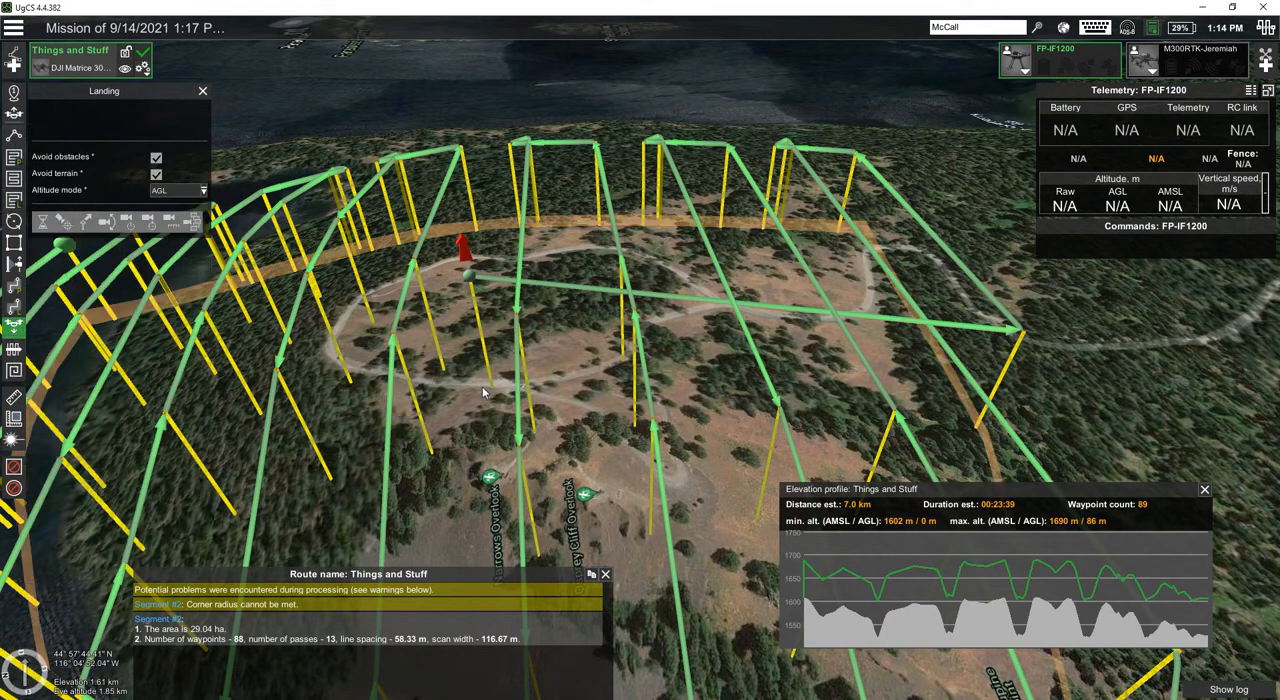
{"action": "left_click", "coordinate": [483, 392]}
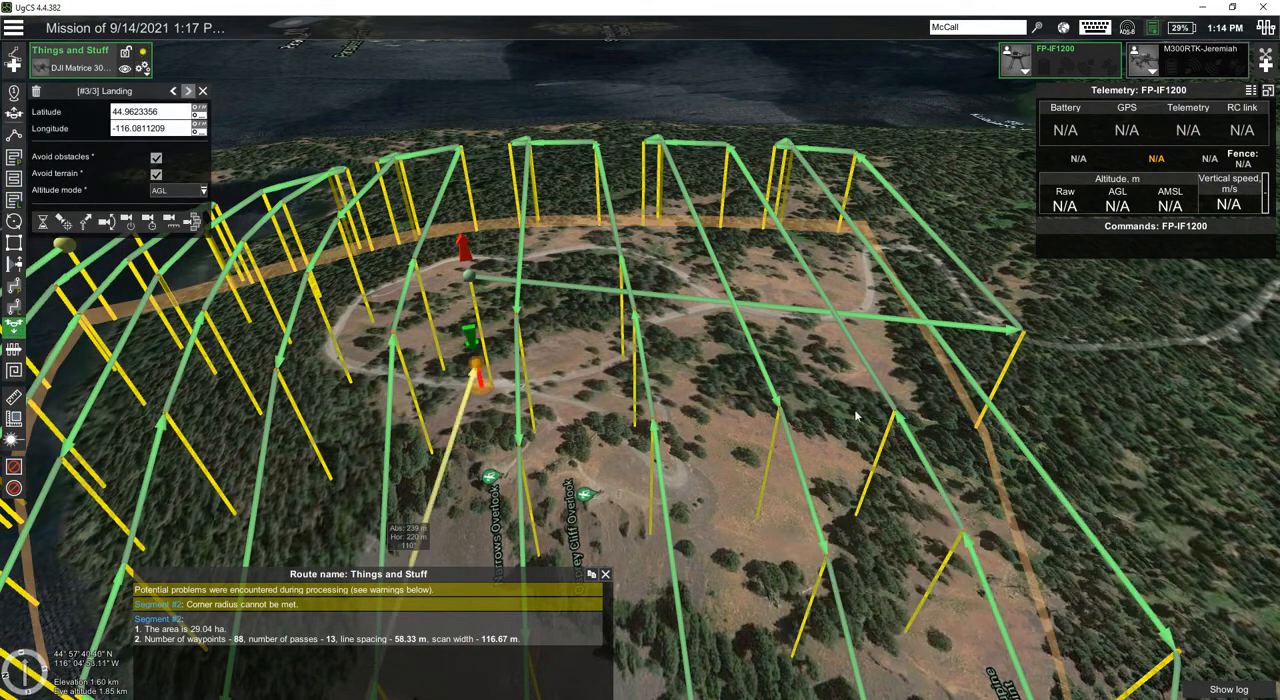
Step: Examine in 3D how the last Lidar waypoint connects back to the landing point and how this leg clears the terrain
{"action": "right_click_drag", "start_coordinate": [690, 404], "coordinate": [511, 407]}
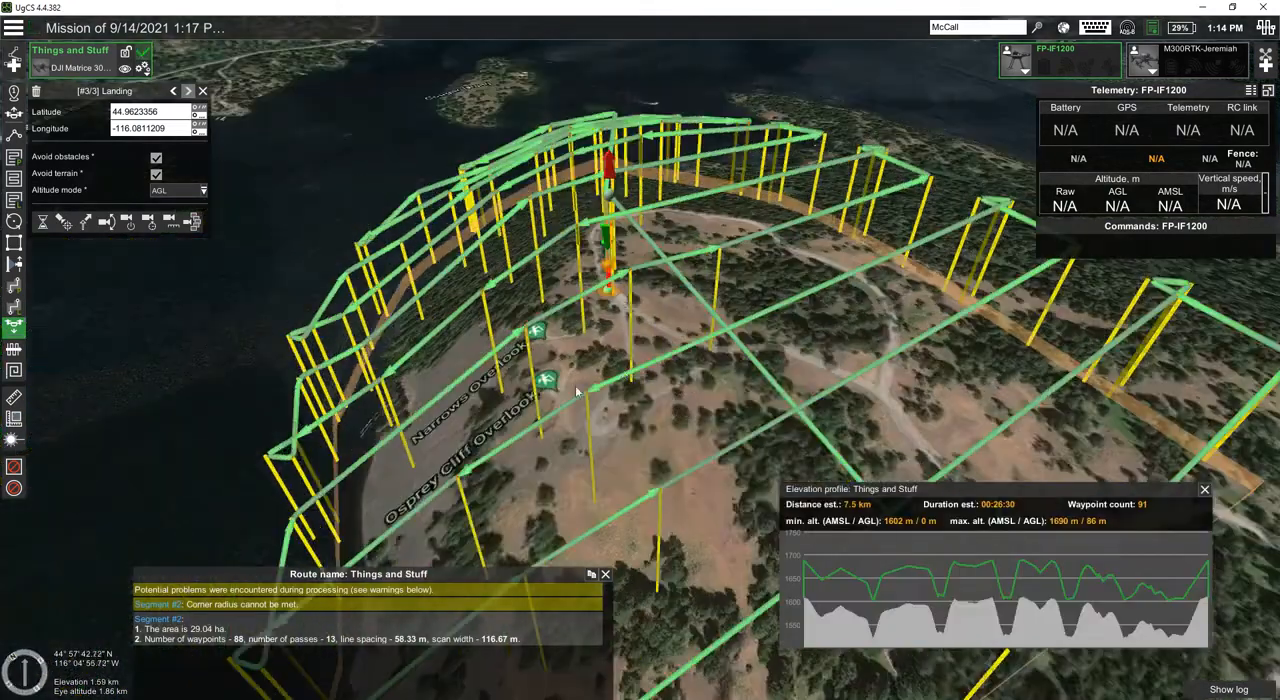
{"action": "mouse_move", "coordinate": [558, 261]}
{"action": "right_mouse_down"}
{"action": "mouse_move", "coordinate": [652, 298]}
{"action": "mouse_move", "coordinate": [778, 283]}
{"action": "right_mouse_up"}
{"action": "right_click_drag", "start_coordinate": [262, 366], "coordinate": [286, 322]}
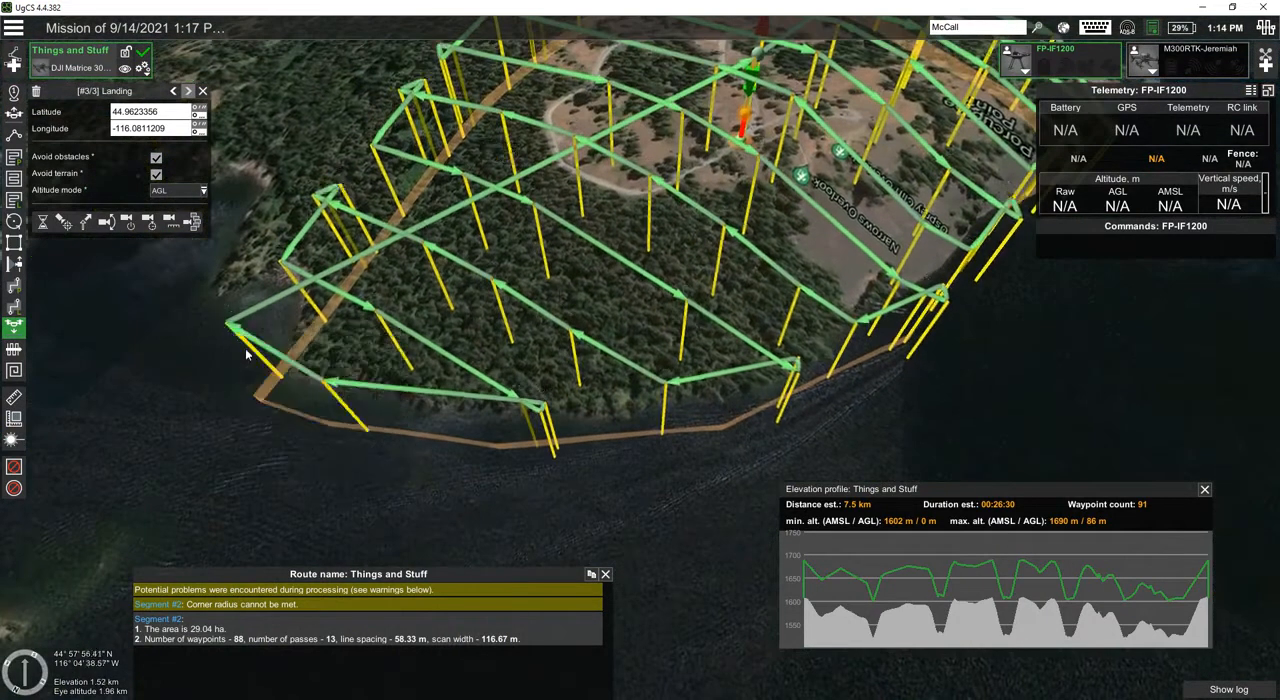
{"action": "mouse_move", "coordinate": [230, 326]}
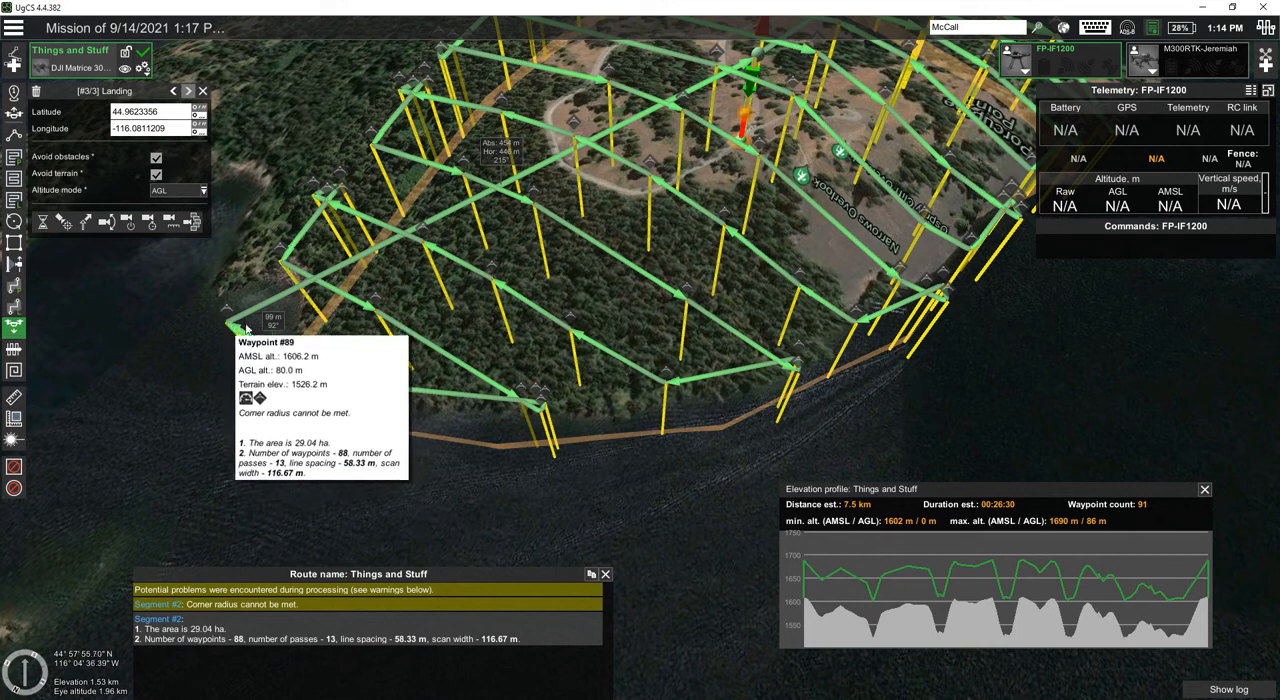
{"action": "right_click_drag", "start_coordinate": [294, 428], "coordinate": [291, 545]}
{"action": "scroll", "coordinate": [344, 364], "scroll_direction": "down", "scroll_amount": 1}
{"action": "scroll", "coordinate": [440, 392], "scroll_direction": "up", "scroll_amount": 4}
{"action": "right_click_drag", "start_coordinate": [452, 398], "coordinate": [403, 451]}
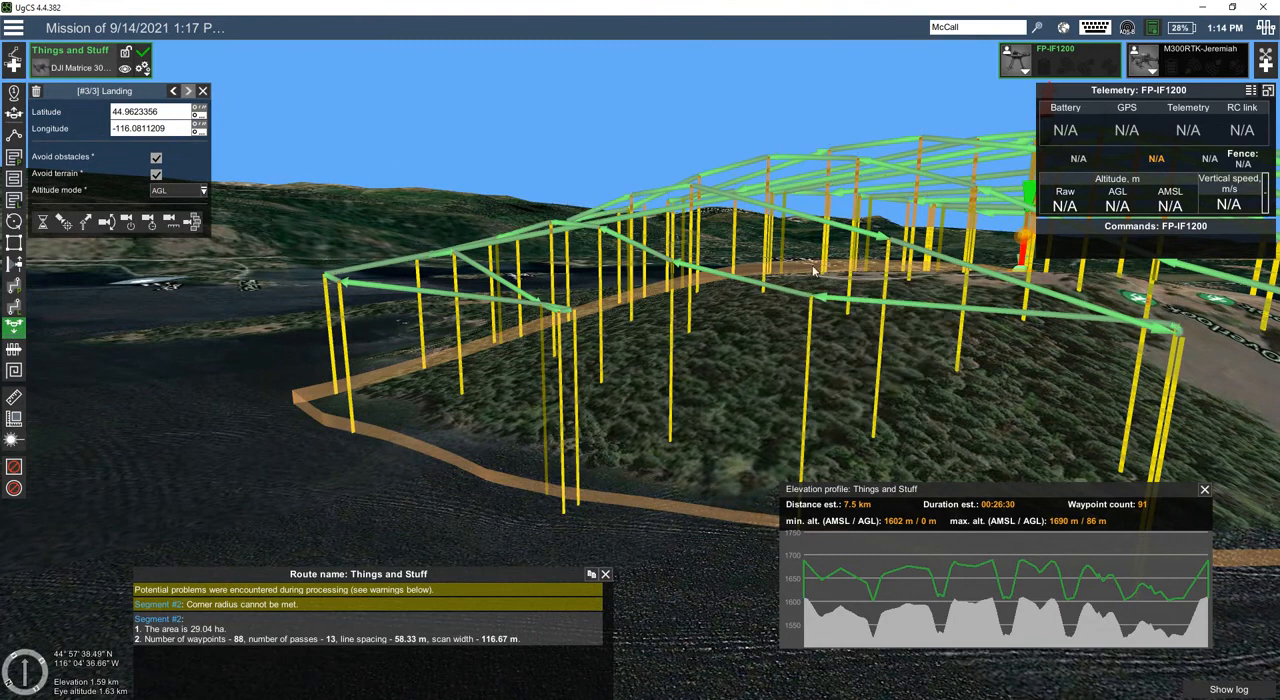
{"action": "right_click_drag", "start_coordinate": [727, 330], "coordinate": [803, 285]}
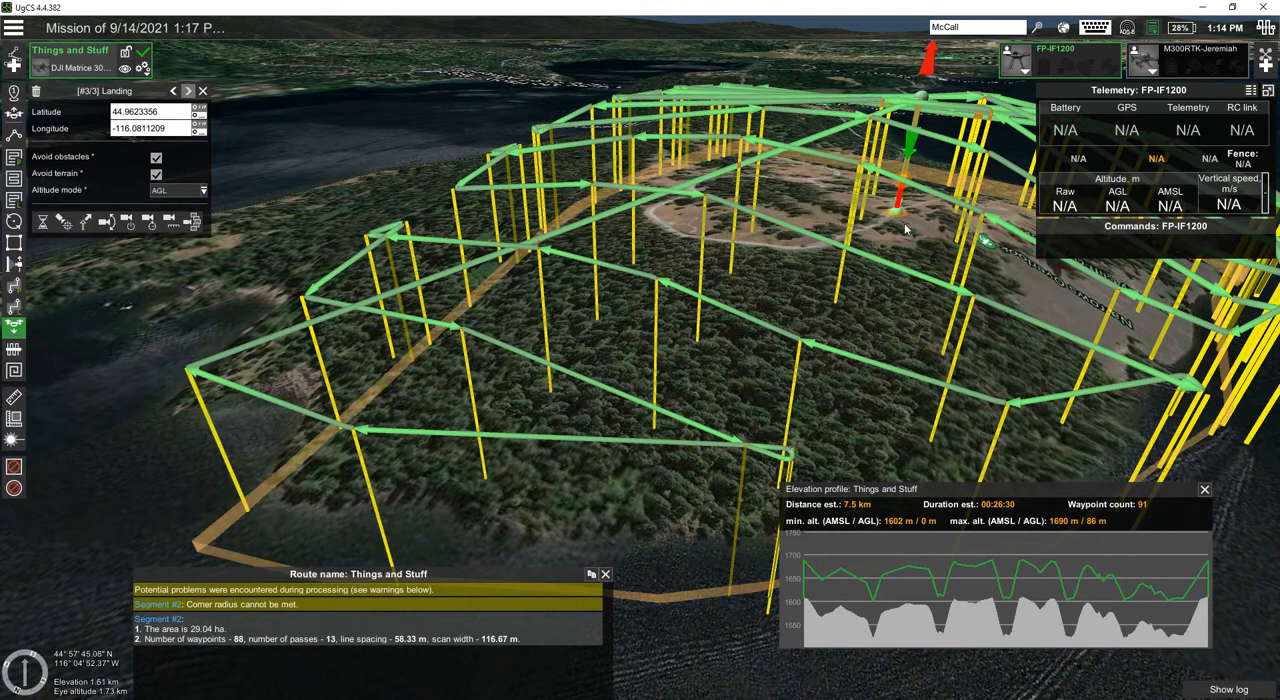
{"action": "right_click_drag", "start_coordinate": [895, 233], "coordinate": [842, 223]}
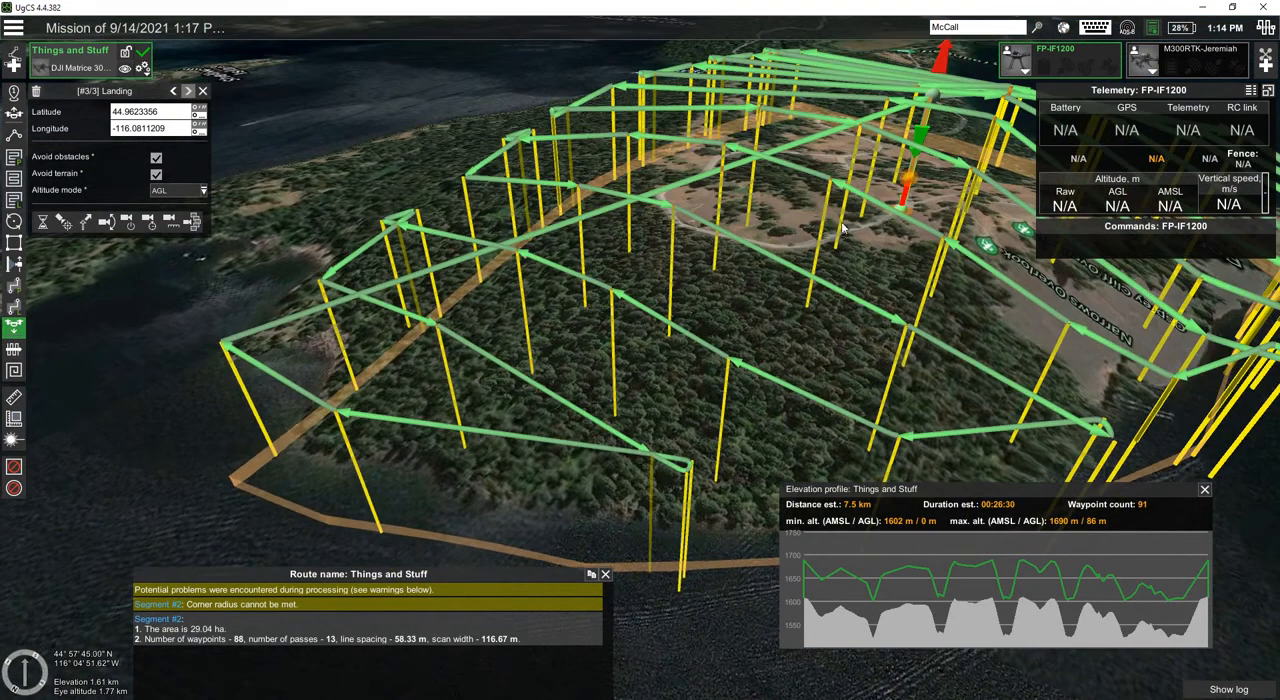
Step: Set the trajectory type of the Things and Stuff route to Safe in its parameters
{"action": "left_click", "coordinate": [143, 70]}
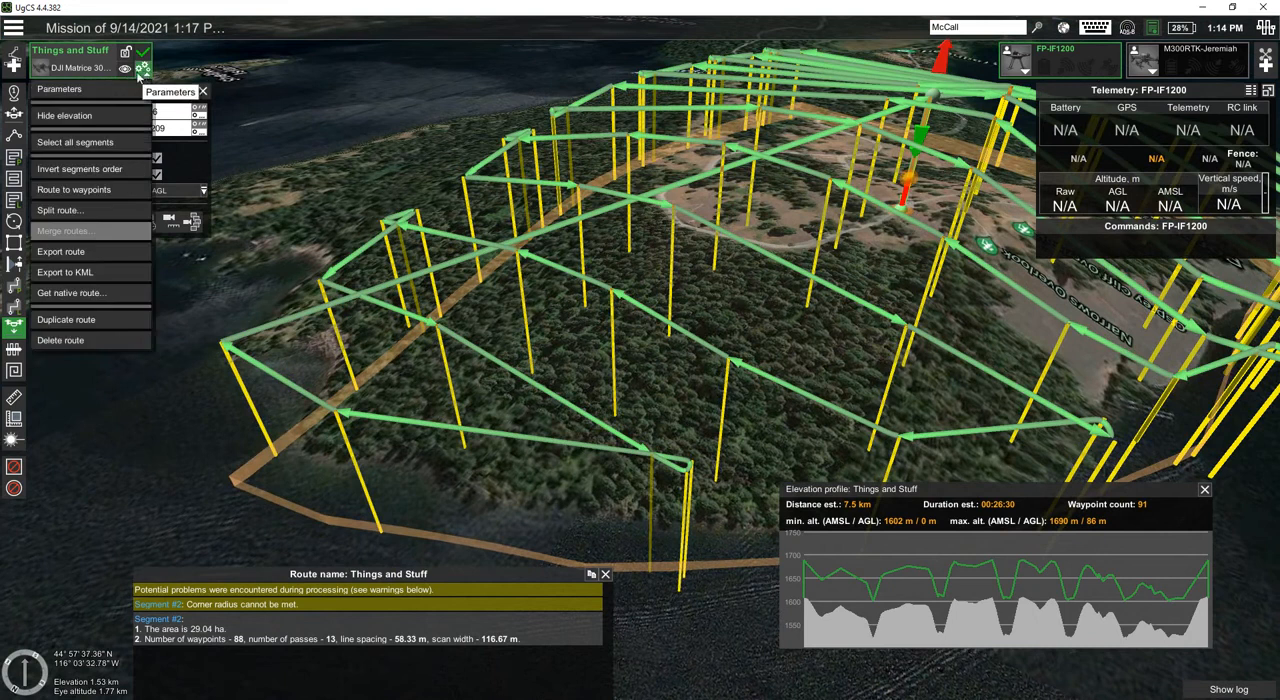
{"action": "left_click", "coordinate": [68, 91]}
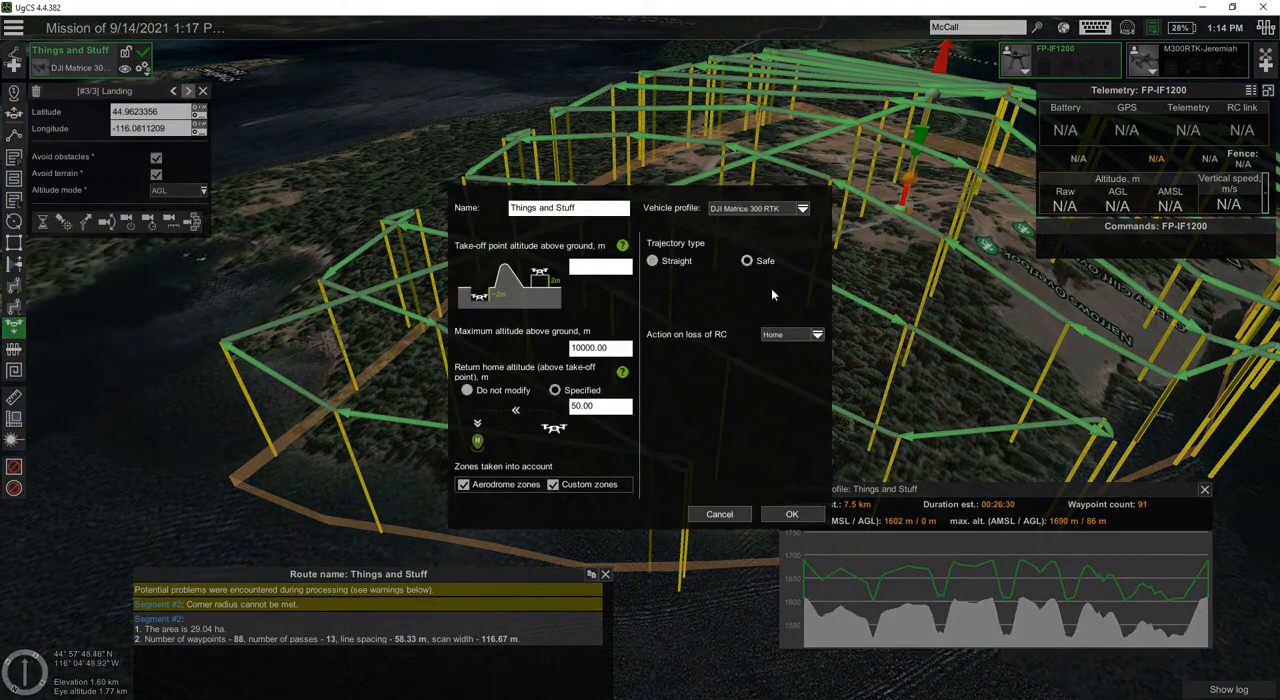
{"action": "left_click", "coordinate": [805, 517]}
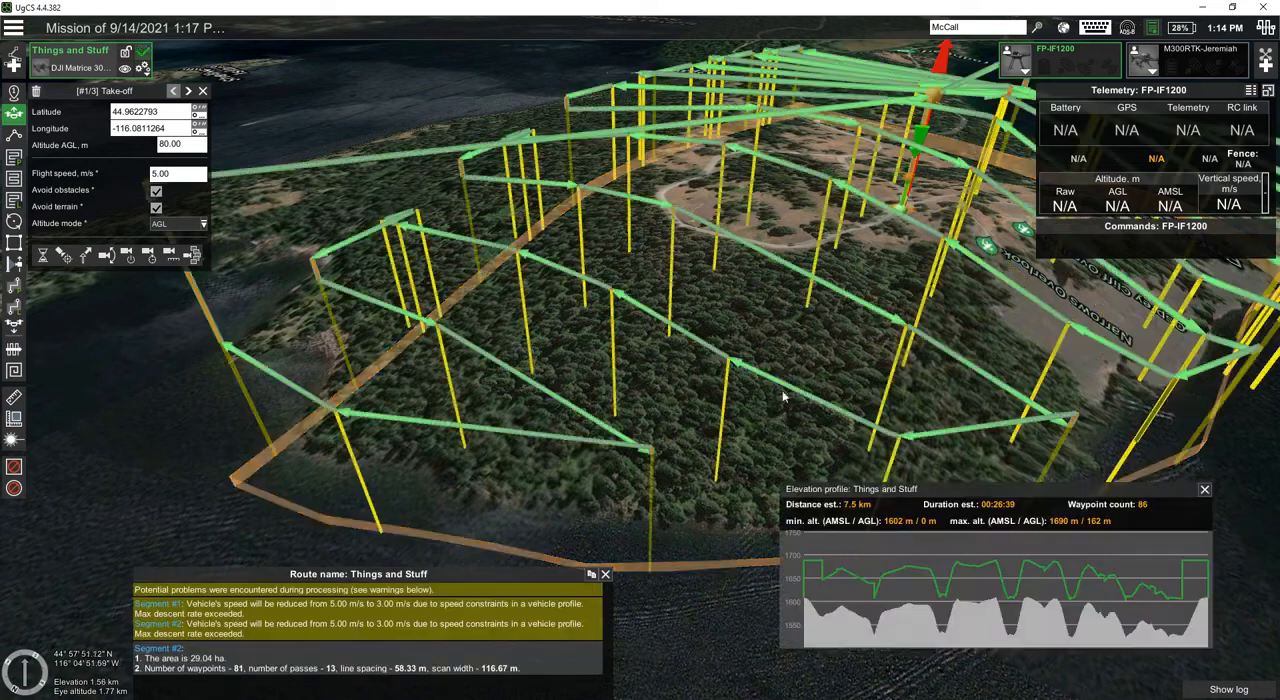
Step: Examine in 3D how the Safe trajectory links take-off, survey passes and landing, including the altitudes at waypoints #34 and #84
{"action": "right_click_drag", "start_coordinate": [772, 306], "coordinate": [562, 342]}
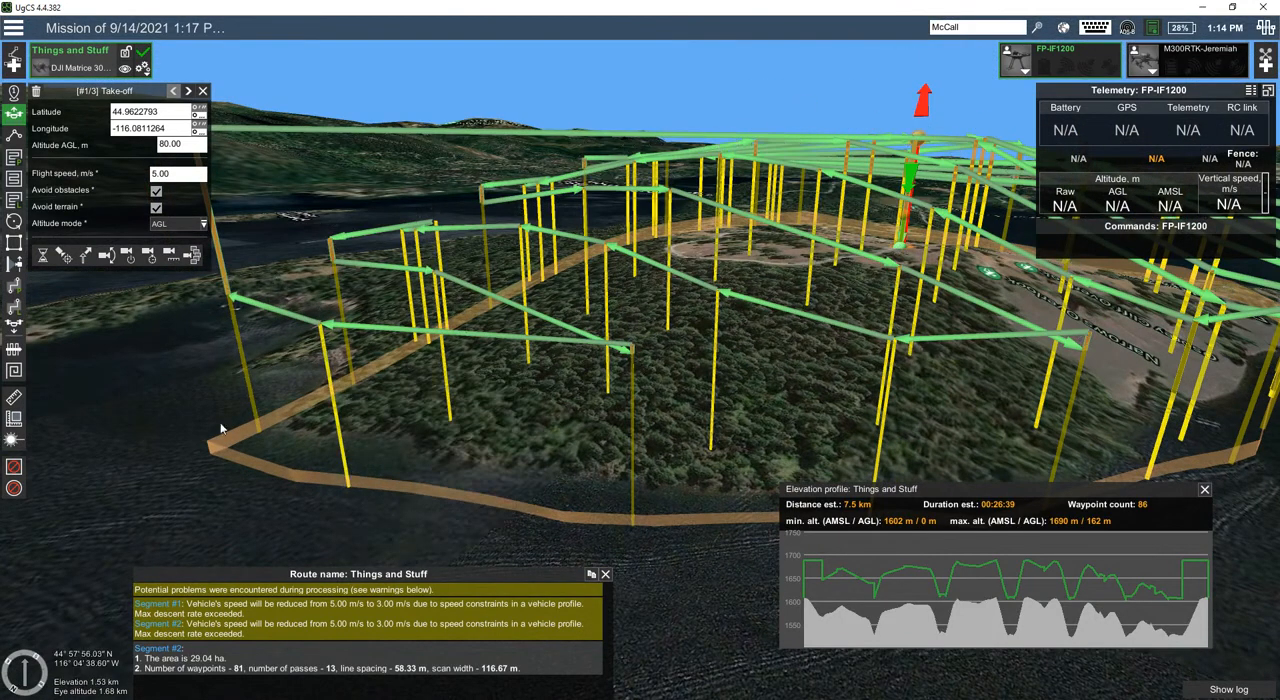
{"action": "right_click_drag", "start_coordinate": [776, 303], "coordinate": [681, 276]}
{"action": "scroll", "coordinate": [681, 276], "scroll_direction": "down", "scroll_amount": 2}
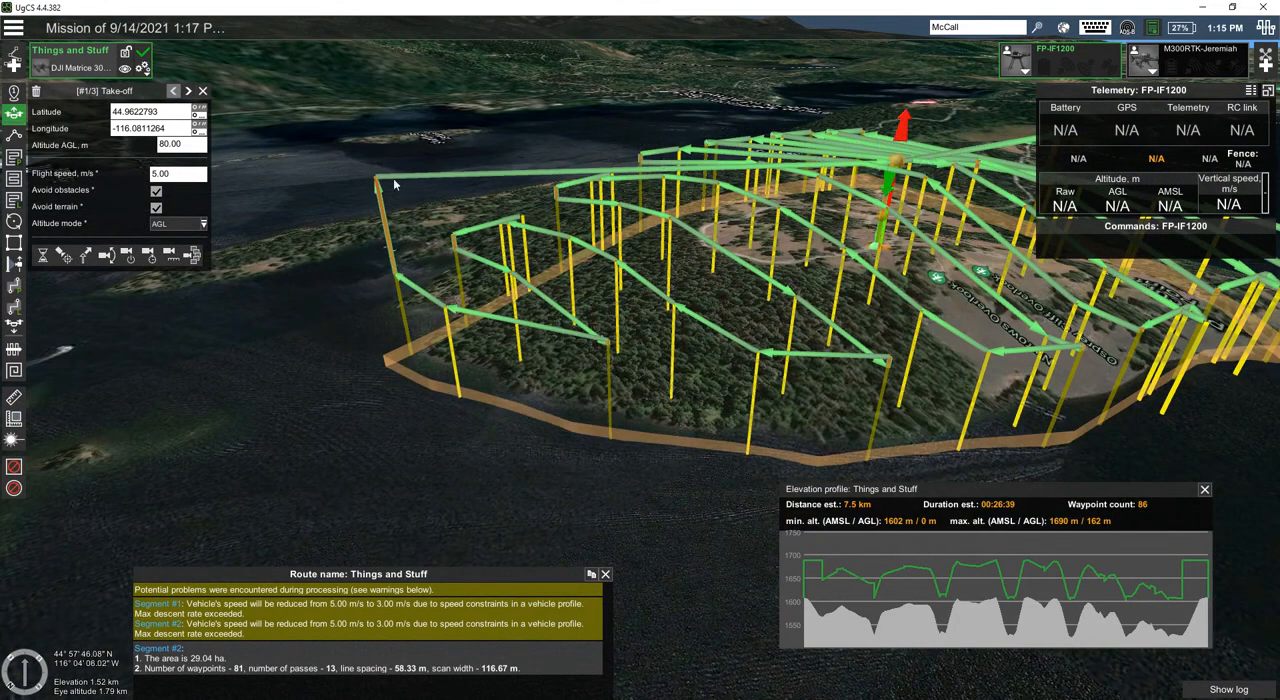
{"action": "scroll", "coordinate": [393, 178], "scroll_direction": "down", "scroll_amount": 2}
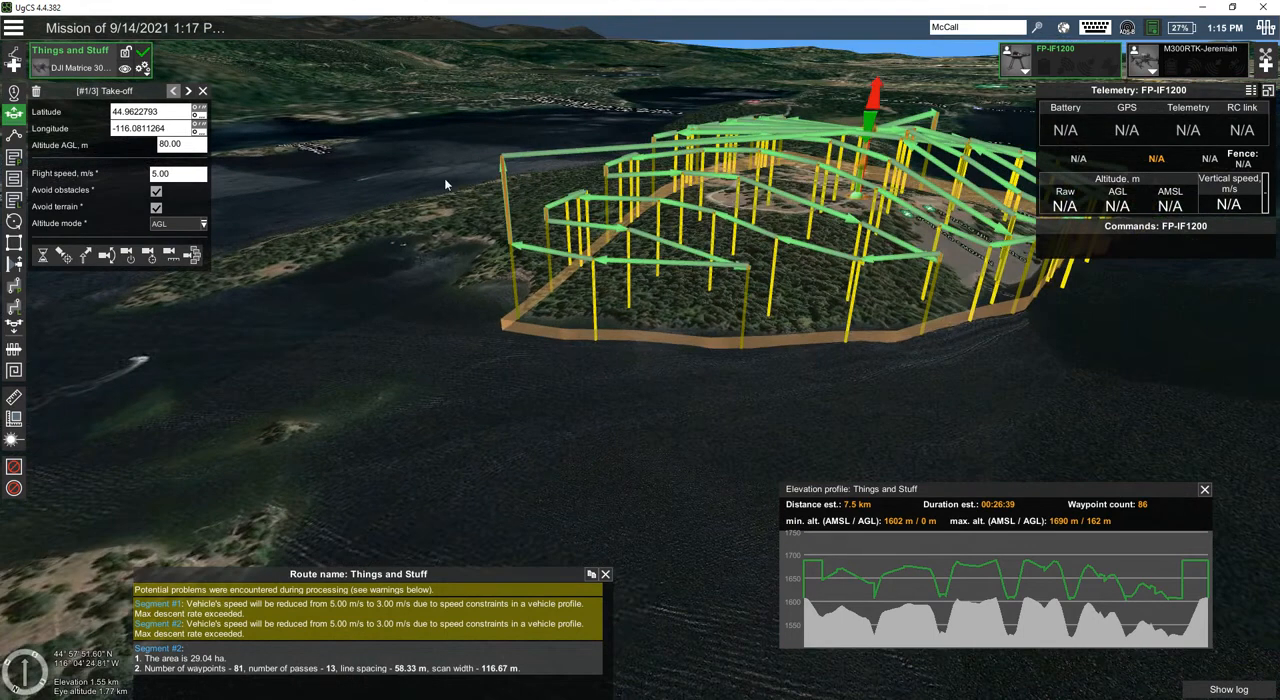
{"action": "mouse_move", "coordinate": [872, 150]}
{"action": "right_mouse_down"}
{"action": "mouse_move", "coordinate": [868, 178]}
{"action": "mouse_move", "coordinate": [870, 142]}
{"action": "right_mouse_up"}
{"action": "scroll", "coordinate": [870, 215], "scroll_direction": "up", "scroll_amount": 5}
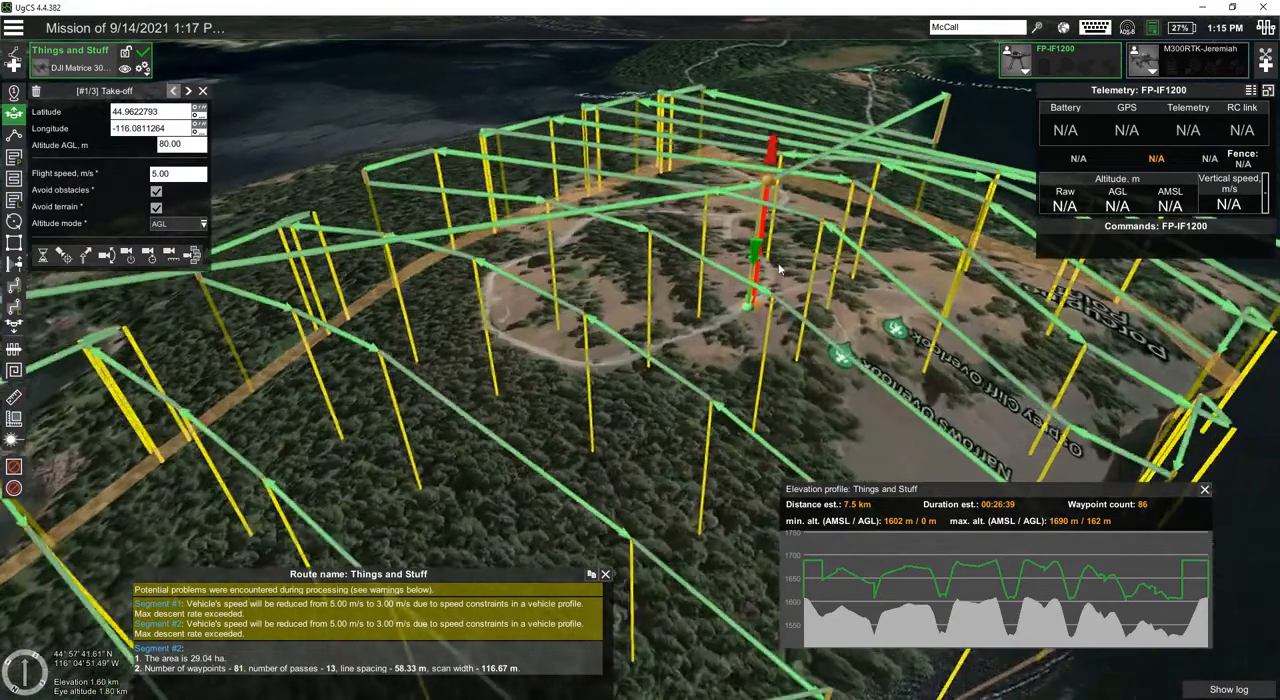
{"action": "right_click_drag", "start_coordinate": [780, 269], "coordinate": [792, 328]}
{"action": "scroll", "coordinate": [766, 209], "scroll_direction": "down", "scroll_amount": 4}
{"action": "scroll", "coordinate": [765, 240], "scroll_direction": "down", "scroll_amount": 3}
{"action": "scroll", "coordinate": [780, 260], "scroll_direction": "up", "scroll_amount": 4}
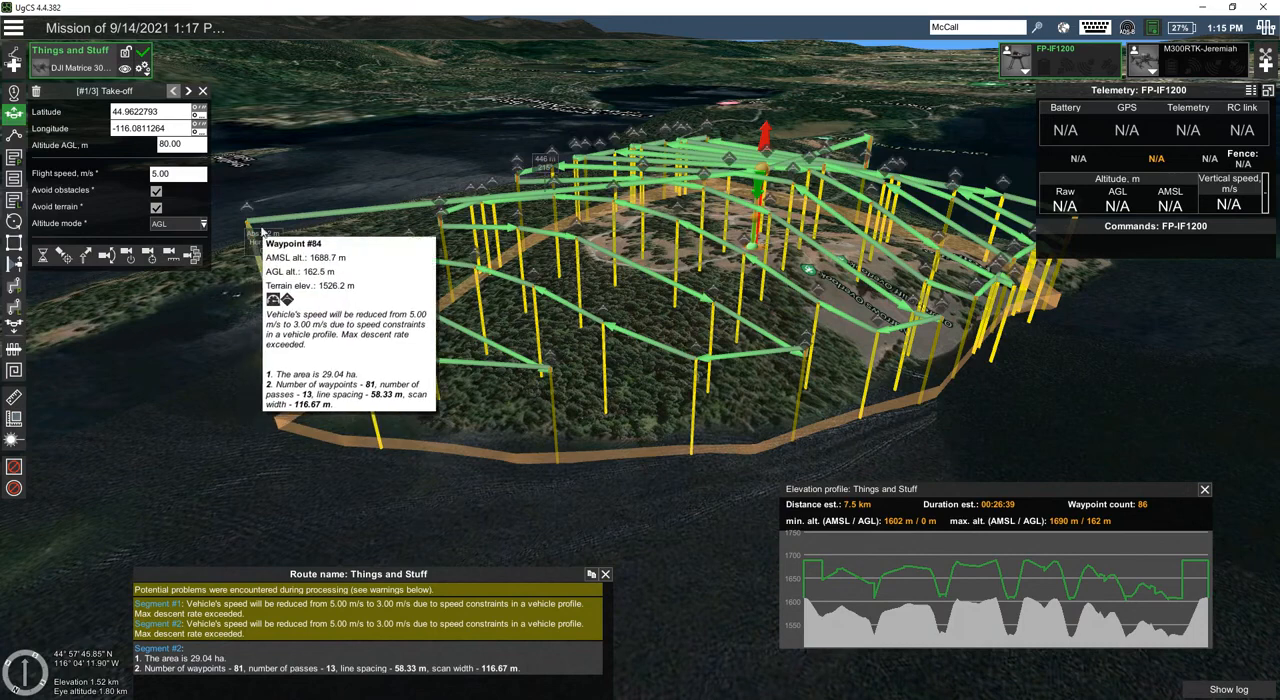
{"action": "right_click_drag", "start_coordinate": [850, 255], "coordinate": [428, 237]}
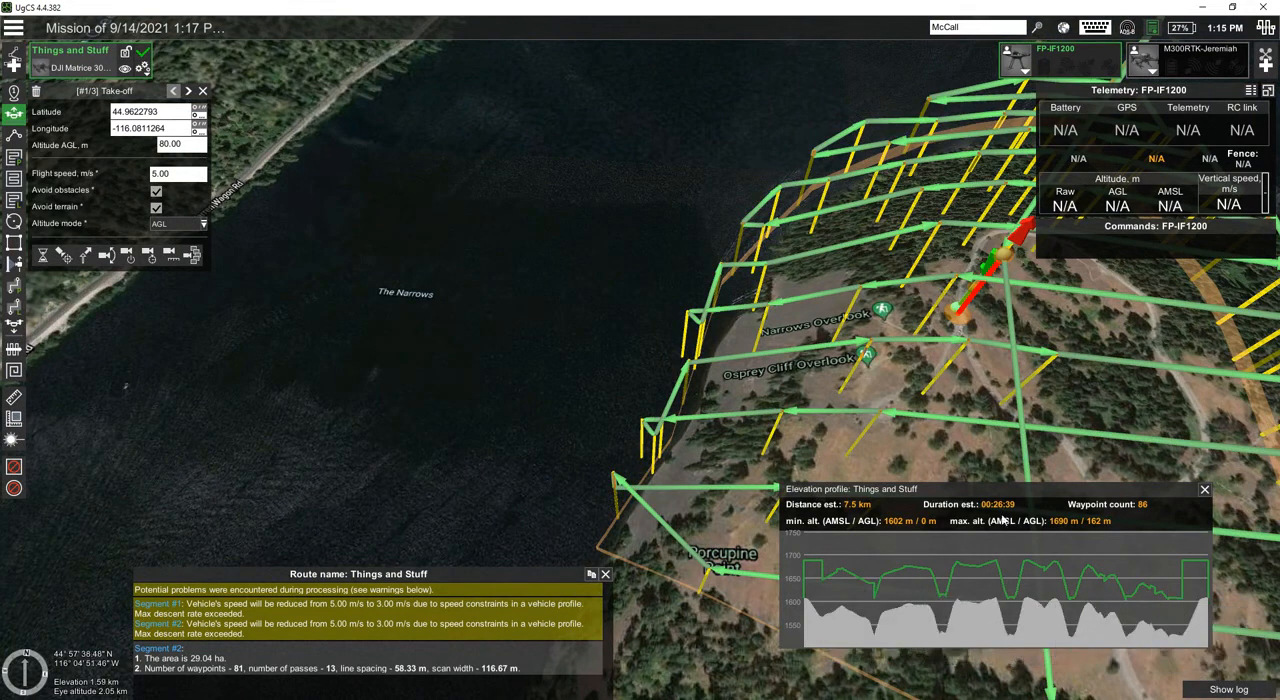
{"action": "scroll", "coordinate": [548, 324], "scroll_direction": "down", "scroll_amount": 5}
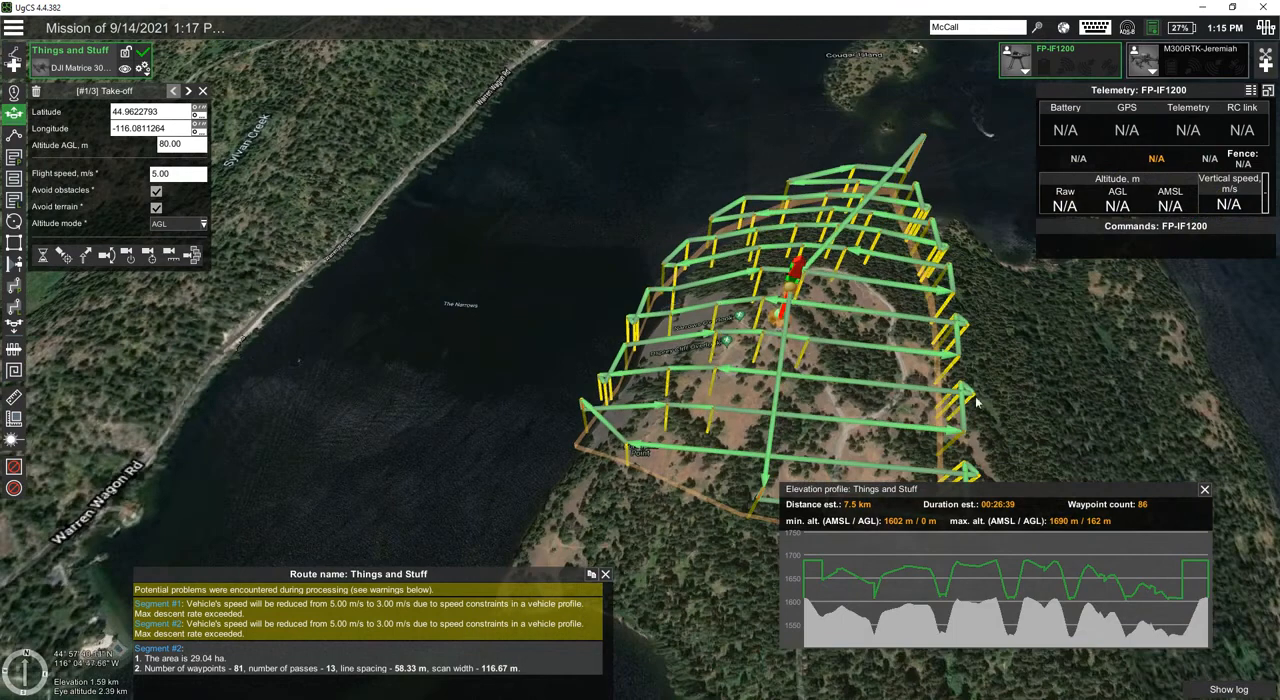
{"action": "right_click_drag", "start_coordinate": [1065, 414], "coordinate": [954, 302]}
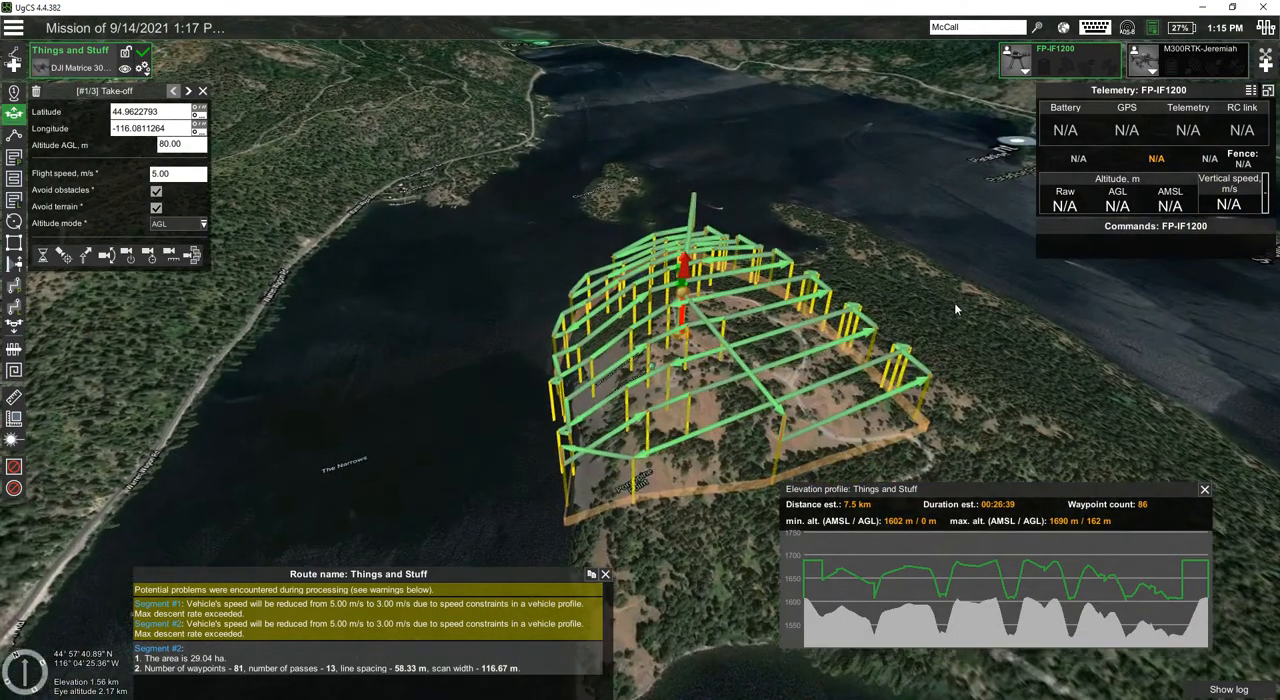